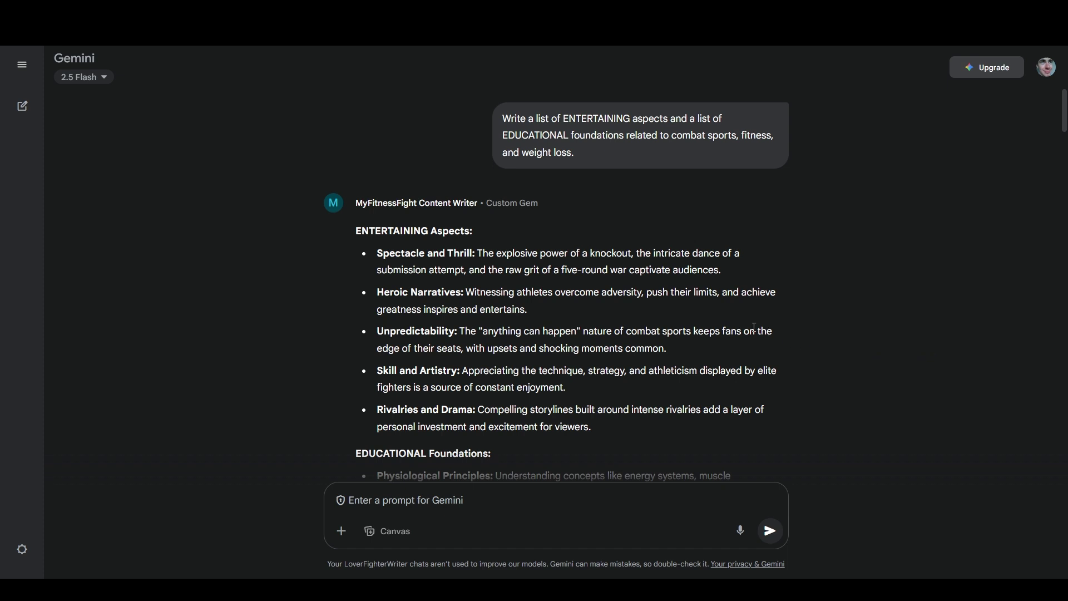
# - In the AI Marketing Prompts spreadsheet, dismiss the link preview and select row 3, the Edutainment prompt
pyautogui.hotkey('ctrl', 'Tab')
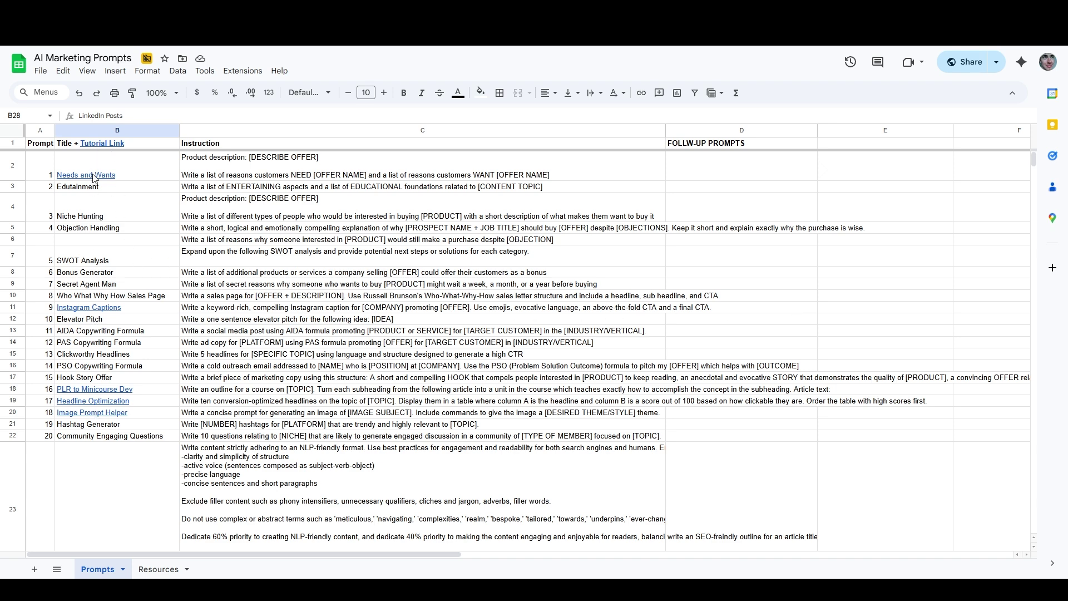
pyautogui.moveTo(95, 178)
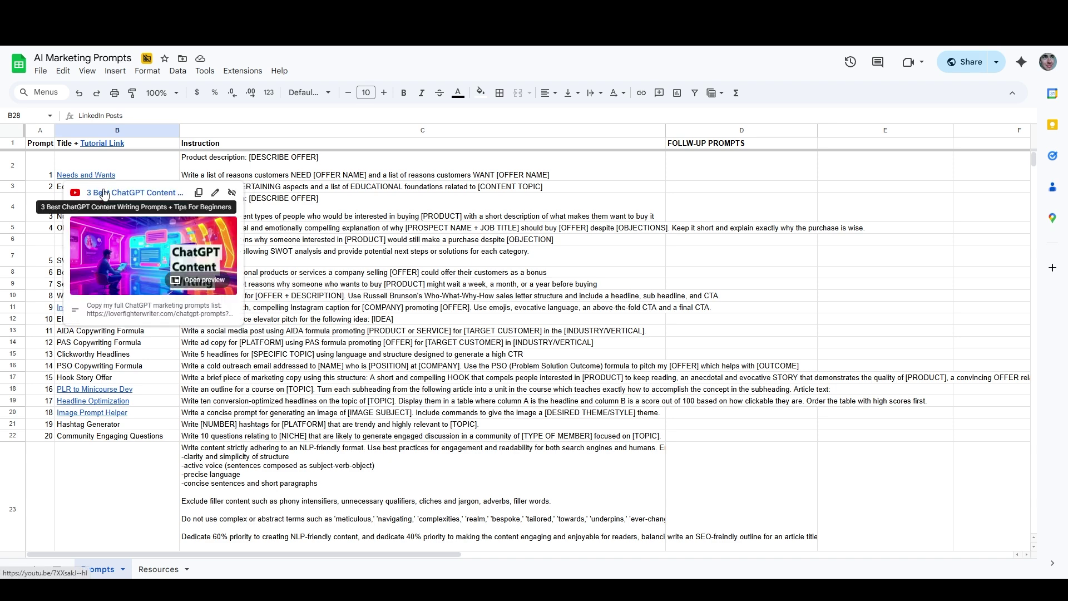
pyautogui.click(159, 343)
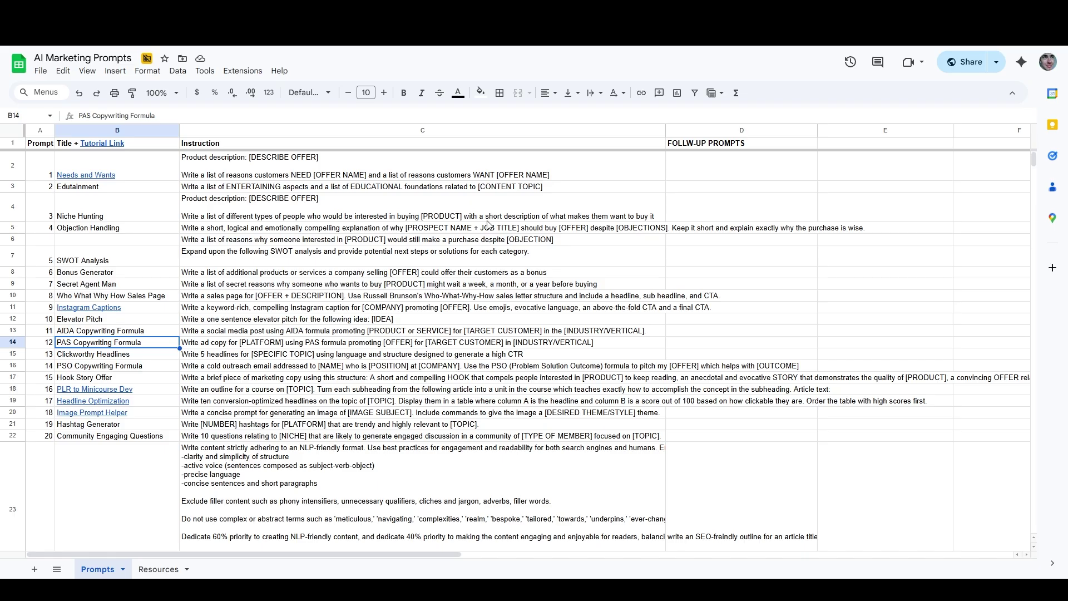
pyautogui.click(13, 186)
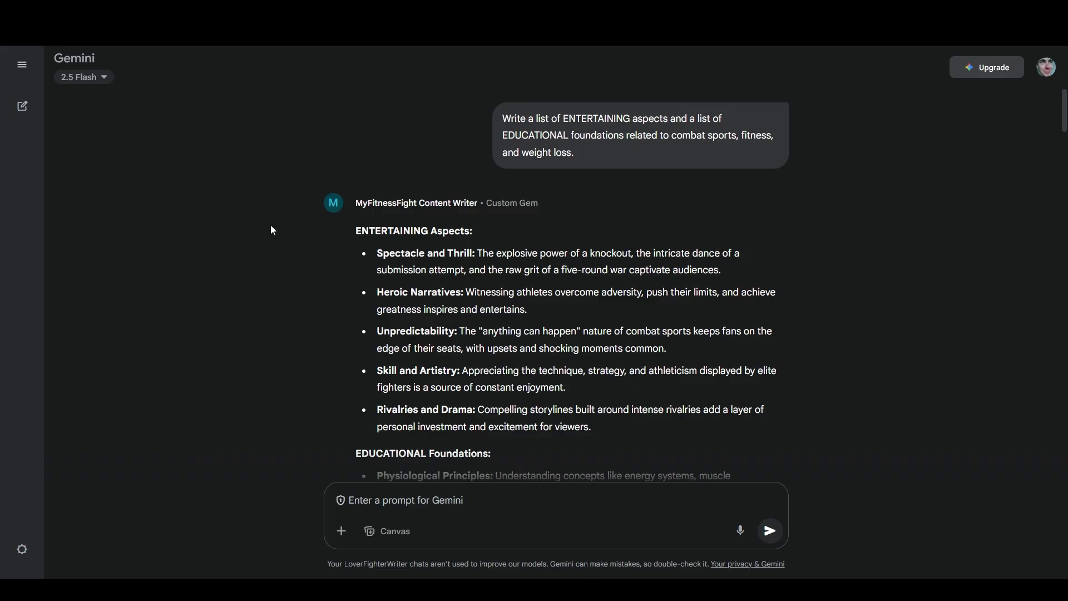
pyautogui.scroll(-2, 271, 226)
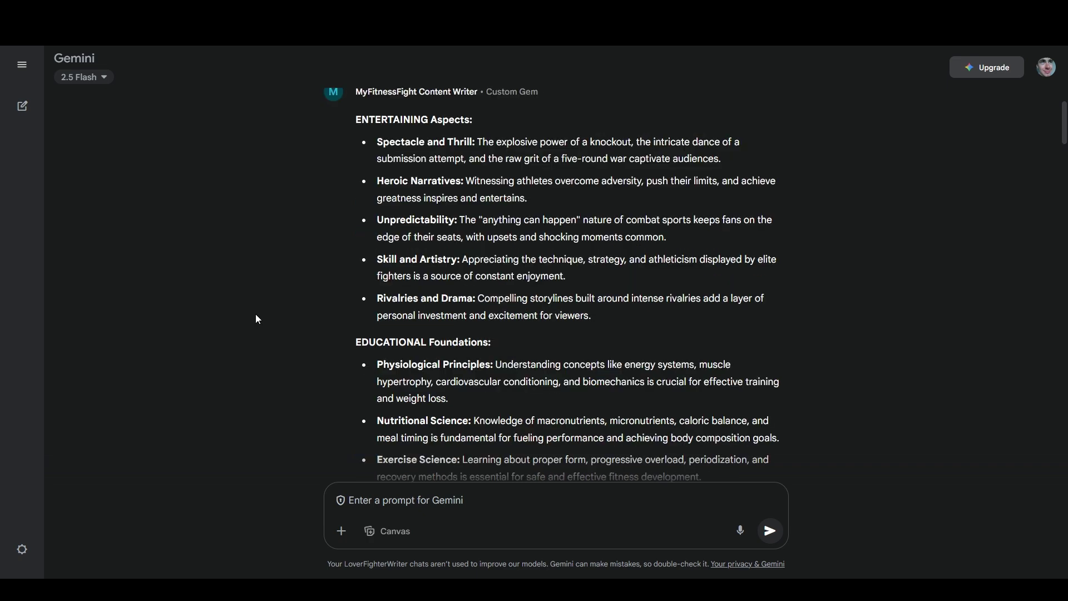
pyautogui.scroll(-5, 258, 313)
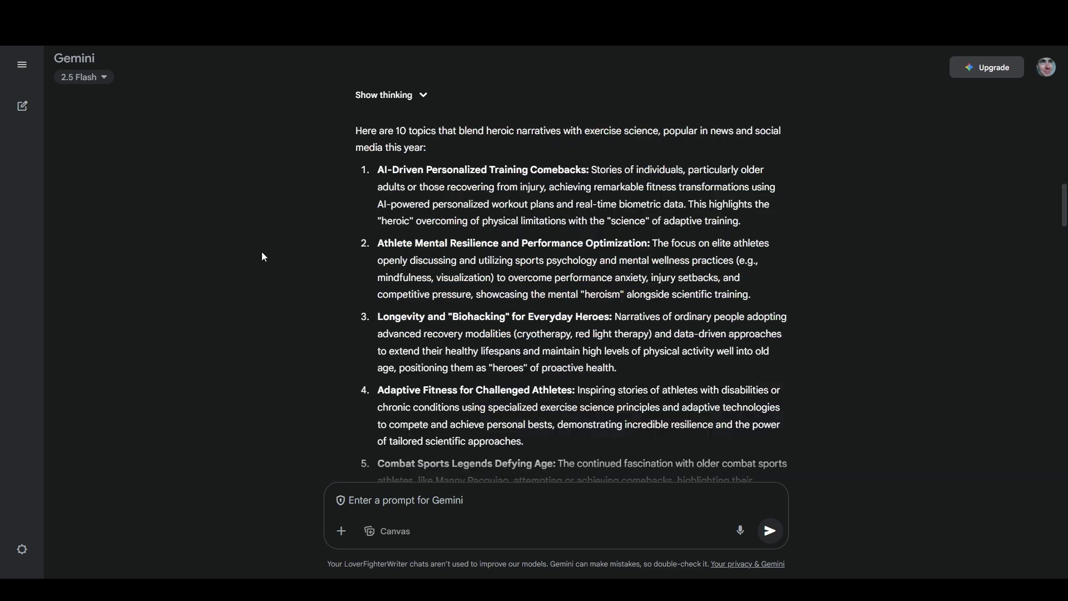
pyautogui.scroll(-10, 264, 256)
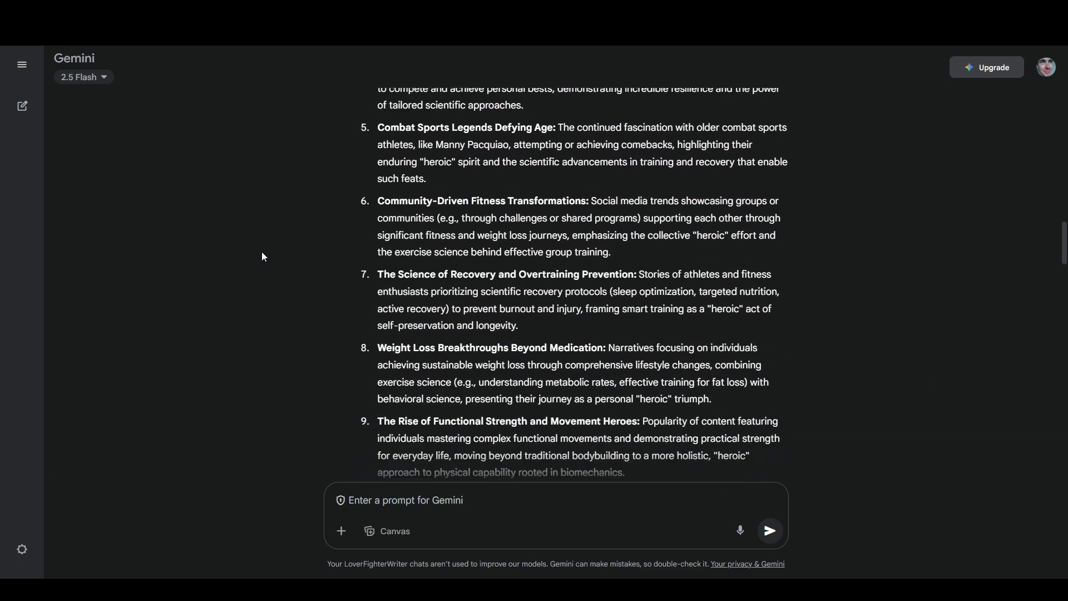
pyautogui.scroll(2, 316, 305)
pyautogui.scroll(-15, 315, 305)
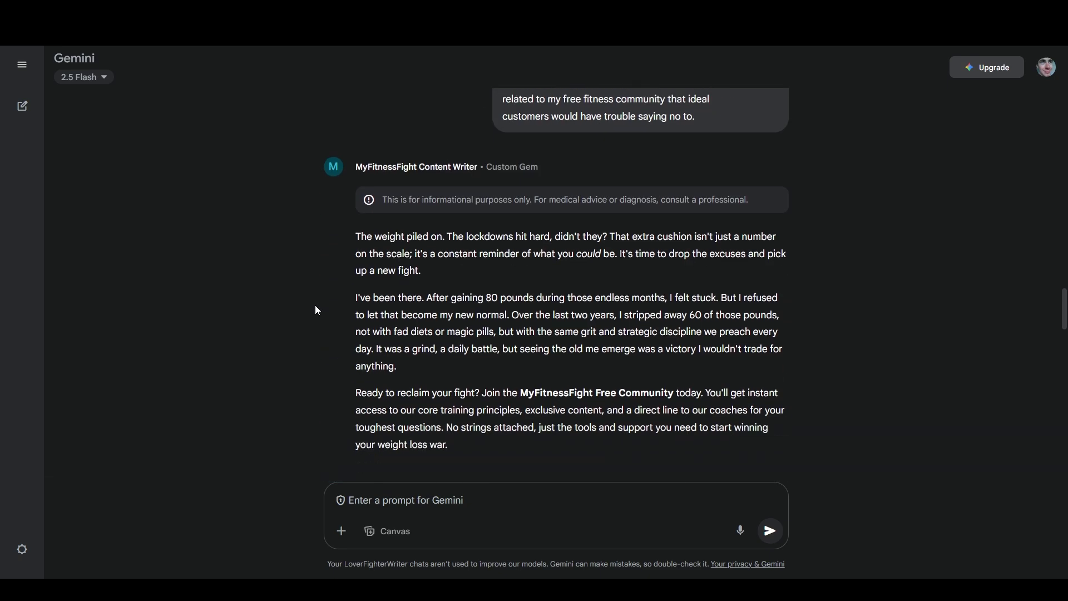
pyautogui.scroll(-3, 317, 311)
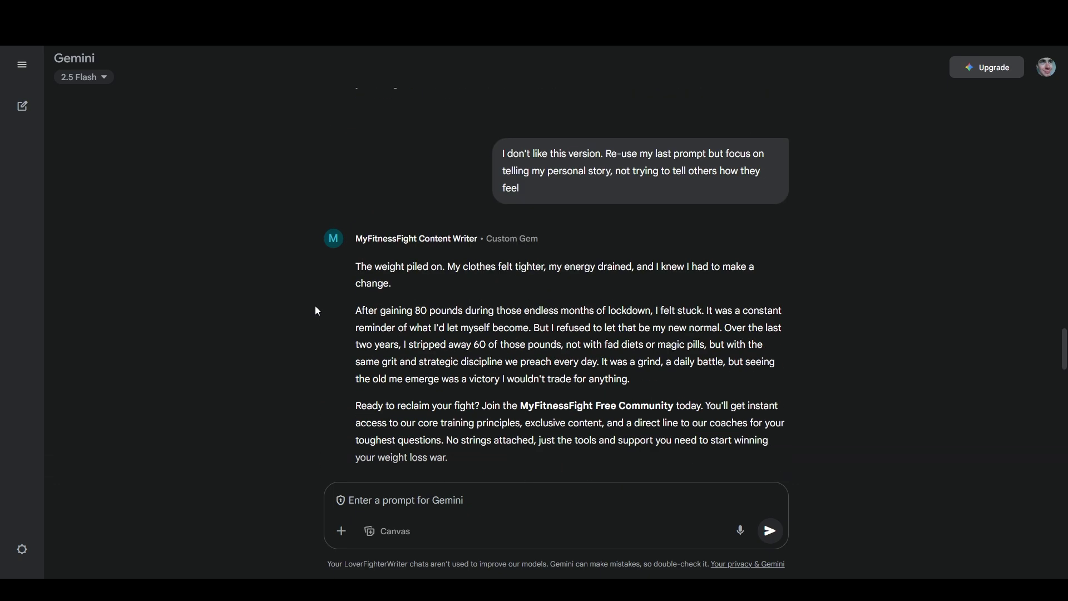
pyautogui.scroll(-20, 315, 306)
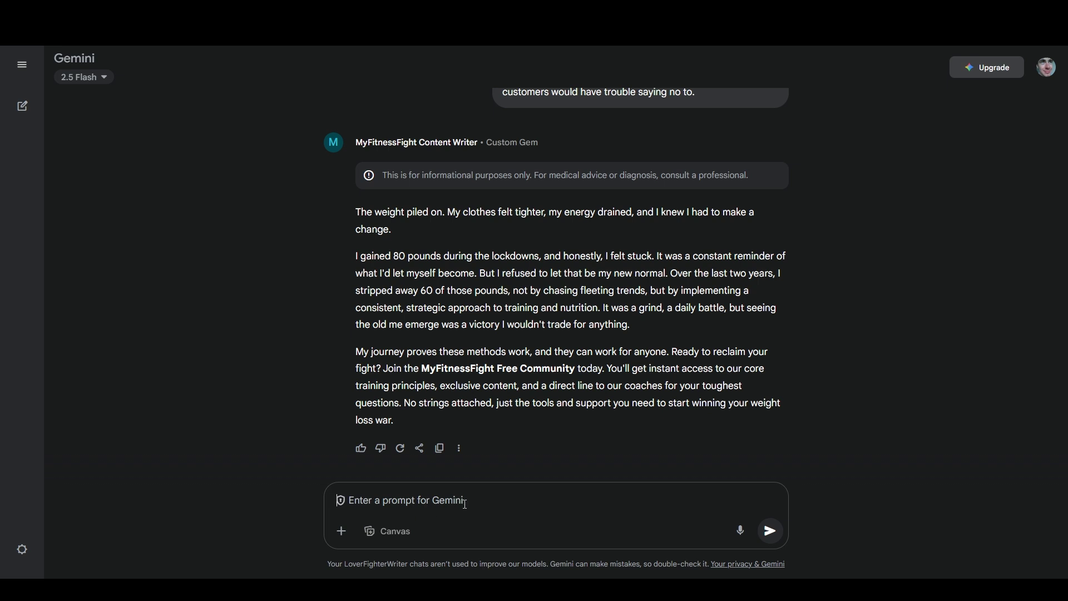
# - Describe The Wellness Locker health and fitness community and request ten hooks for men aged 30–55
pyautogui.write("I've created a product called The WE")
pyautogui.press('BackSpace')
pyautogui.write('ellness Locker which is a ')
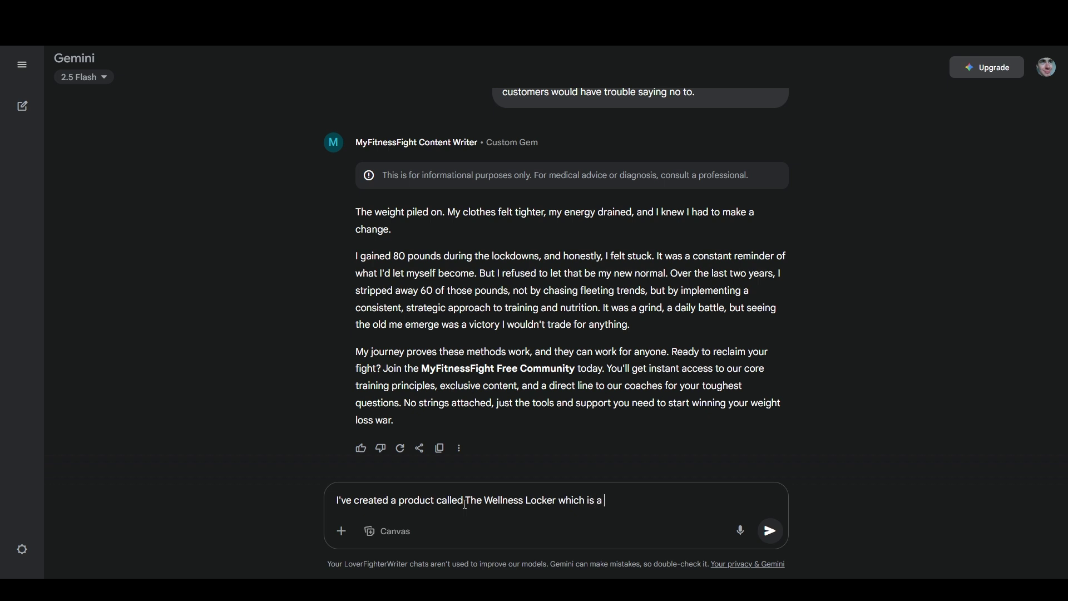
pyautogui.write('health and fitness-focused ')
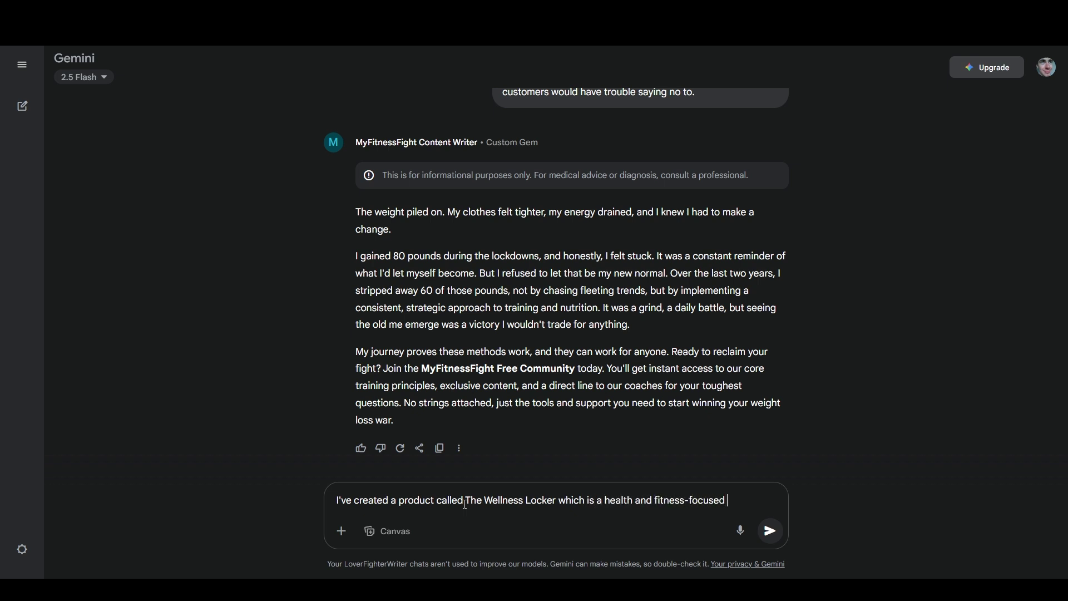
pyautogui.write('community includin')
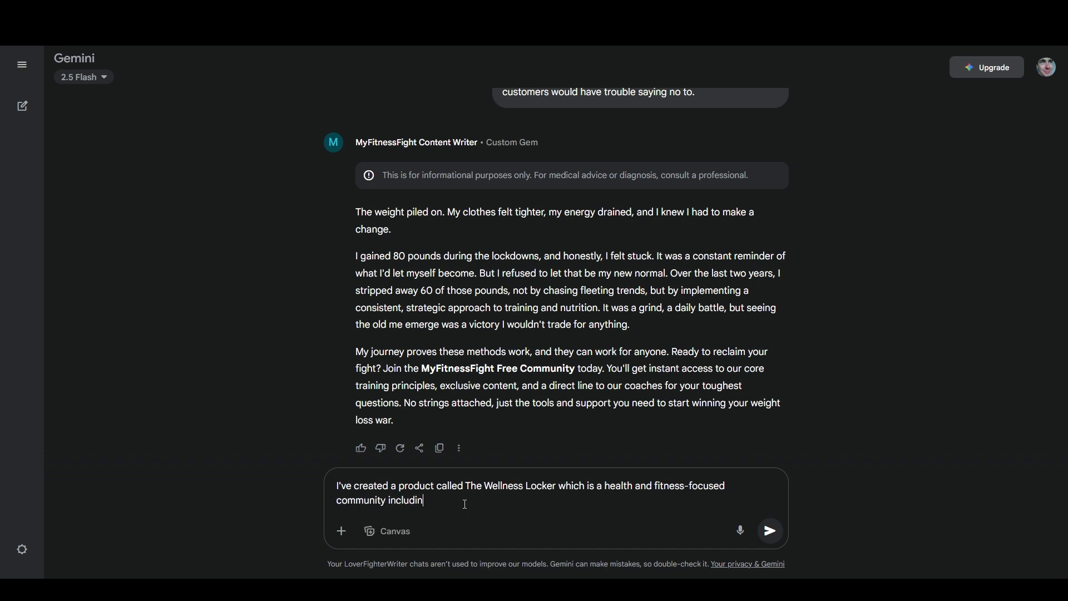
pyautogui.write('g a large bundle of courses and other')
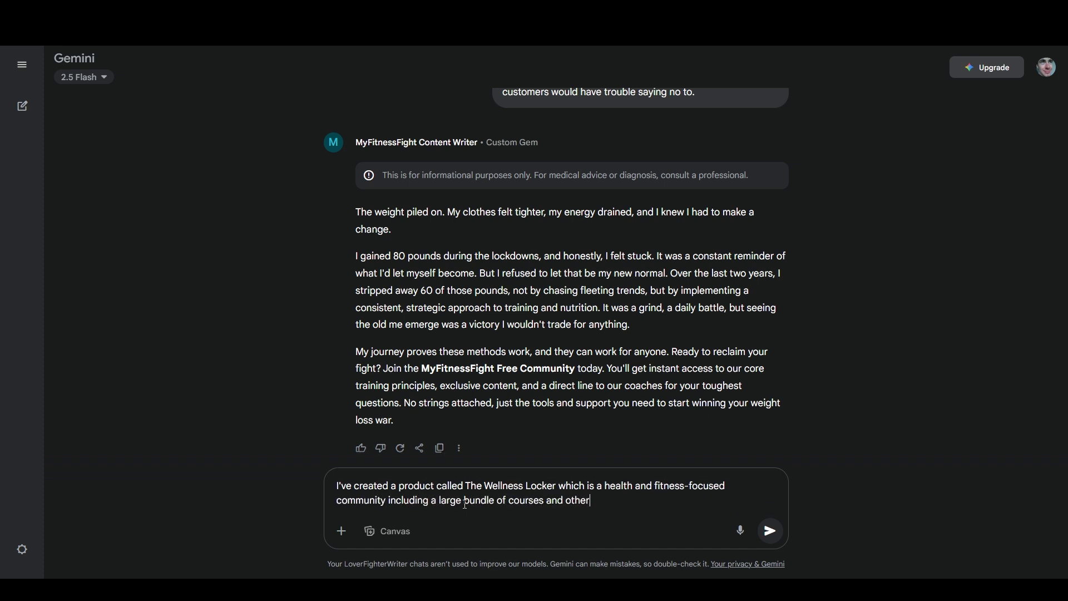
pyautogui.write(' resources. My main target aud')
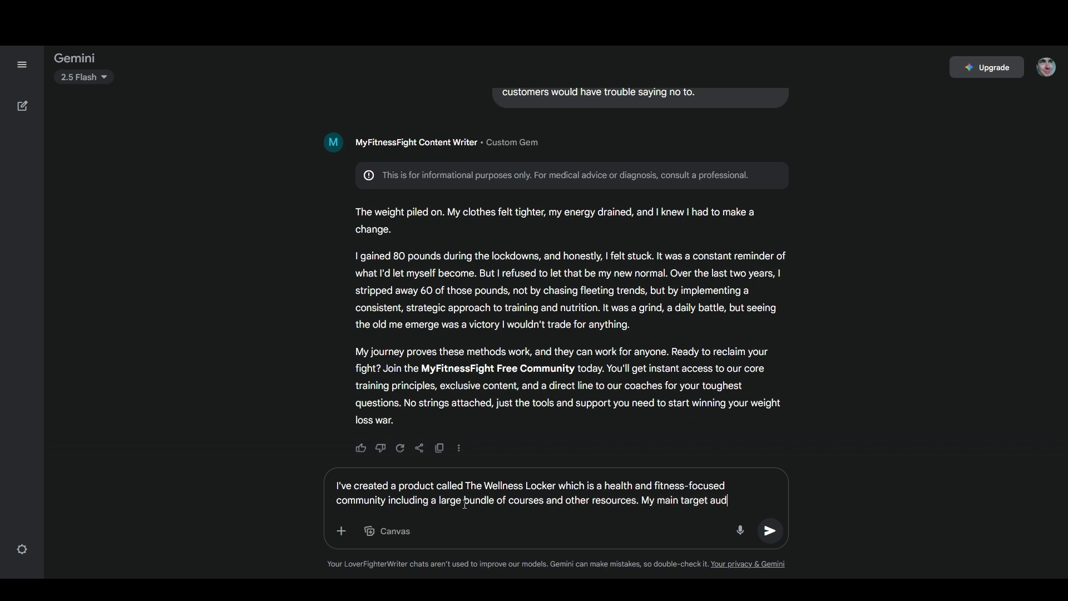
pyautogui.write('ience is men ag')
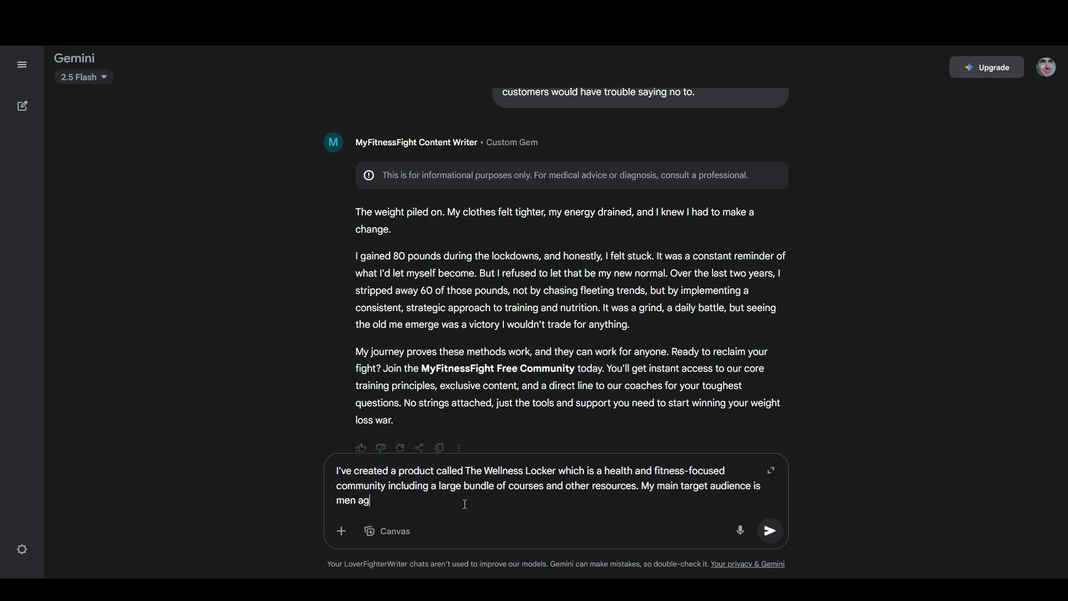
pyautogui.write('e 30-55 who want to lose weight, ge')
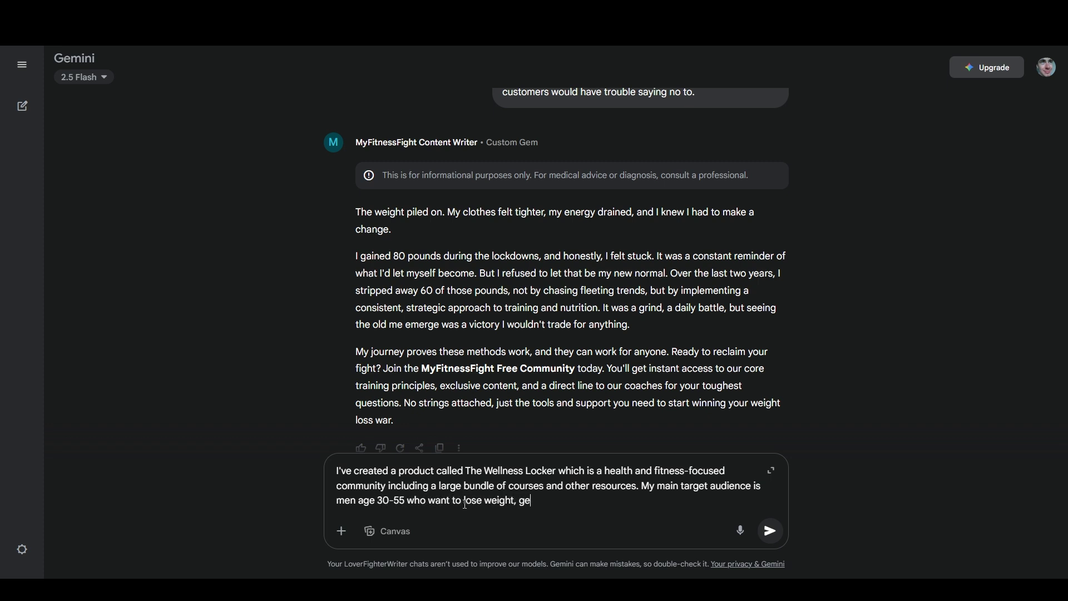
pyautogui.write('t healthier, and be part of a commu')
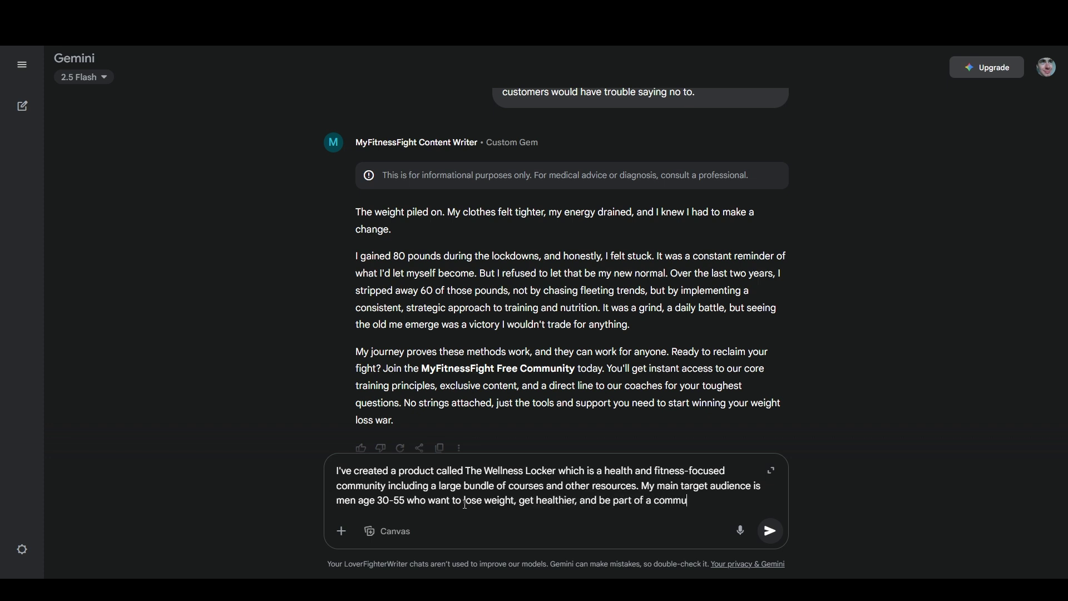
pyautogui.write('nity. List ten interest ')
pyautogui.write('triggers o')
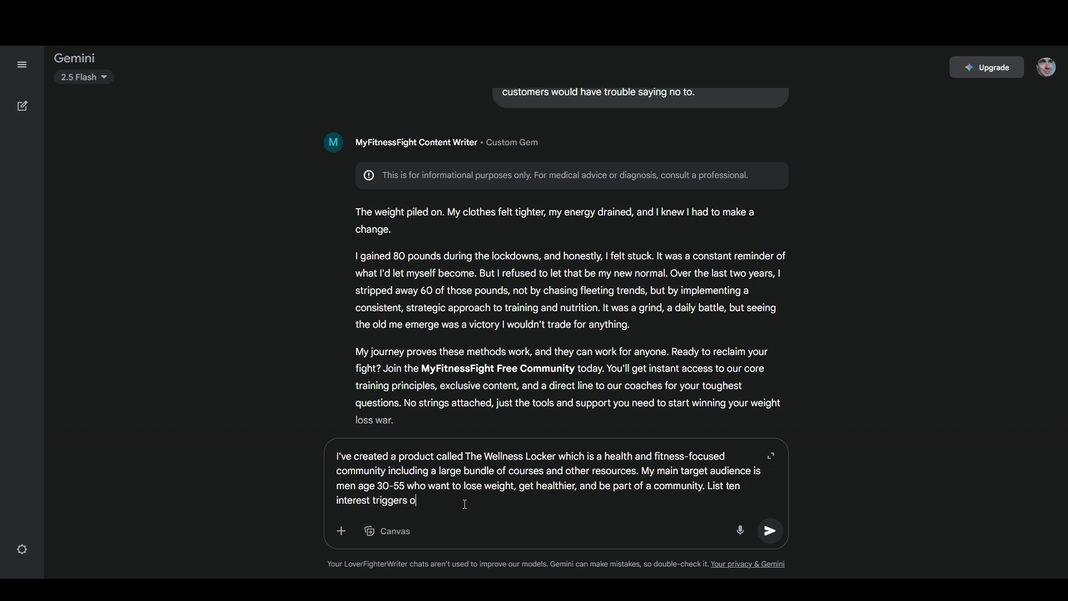
pyautogui.write('r hooks that could grab my targ')
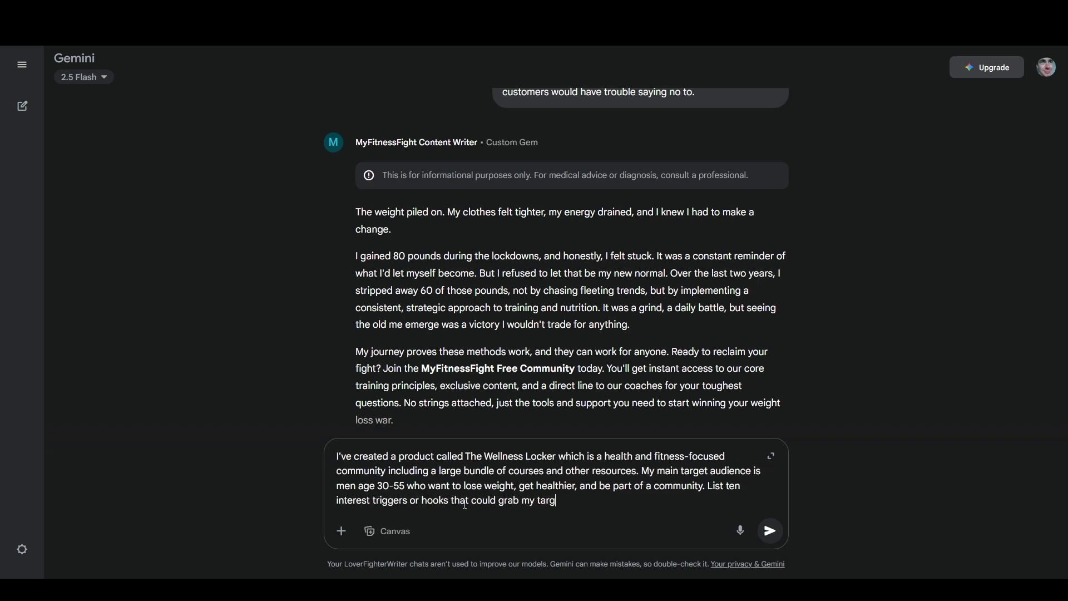
pyautogui.write("et' audience's attention and lead")
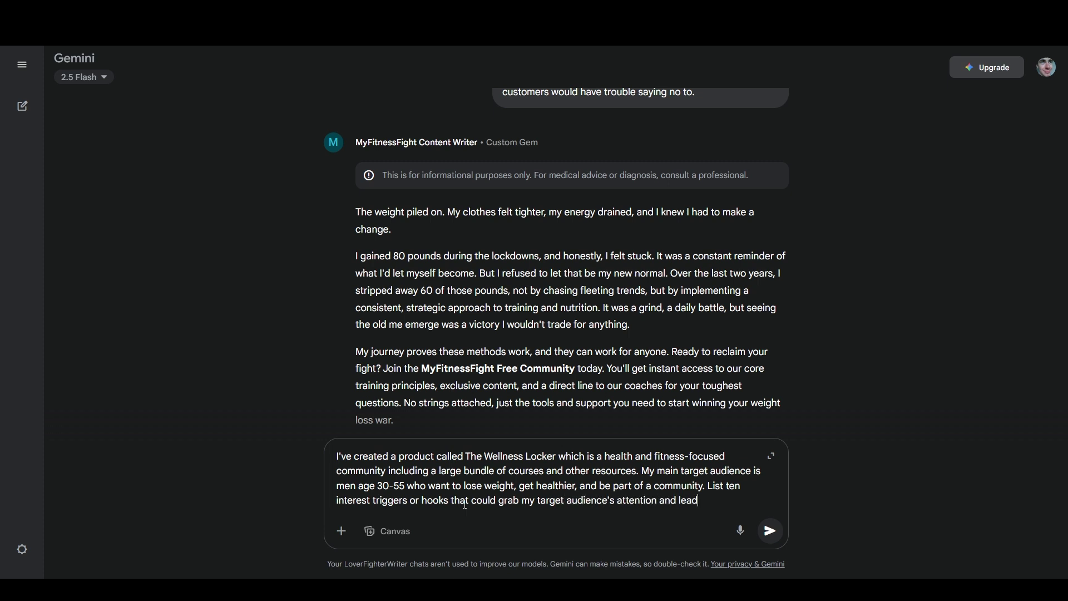
pyautogui.write(' back to my product.')
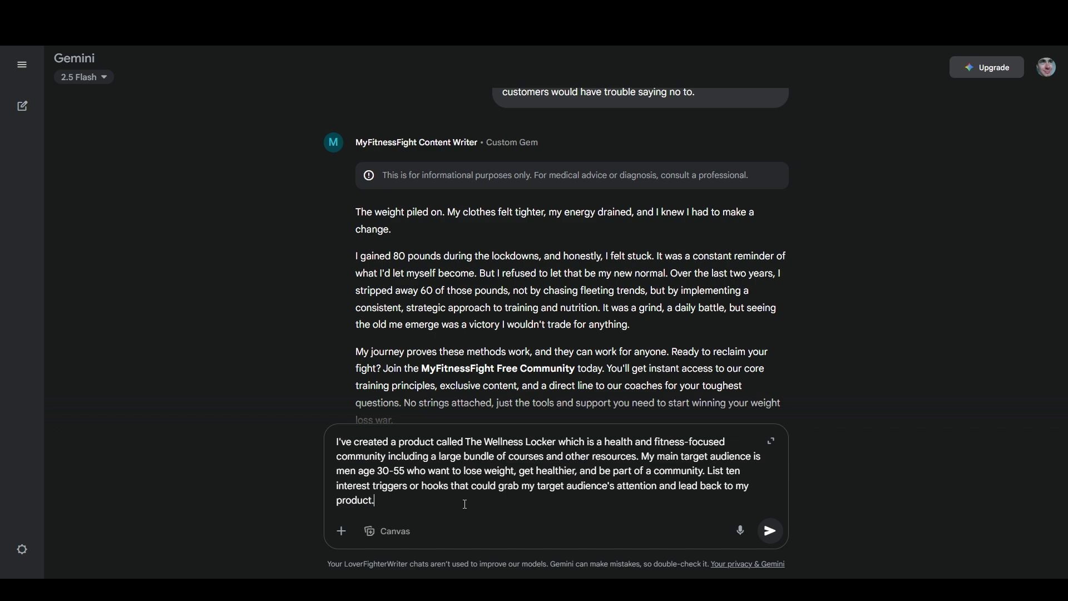
pyautogui.press('Return')
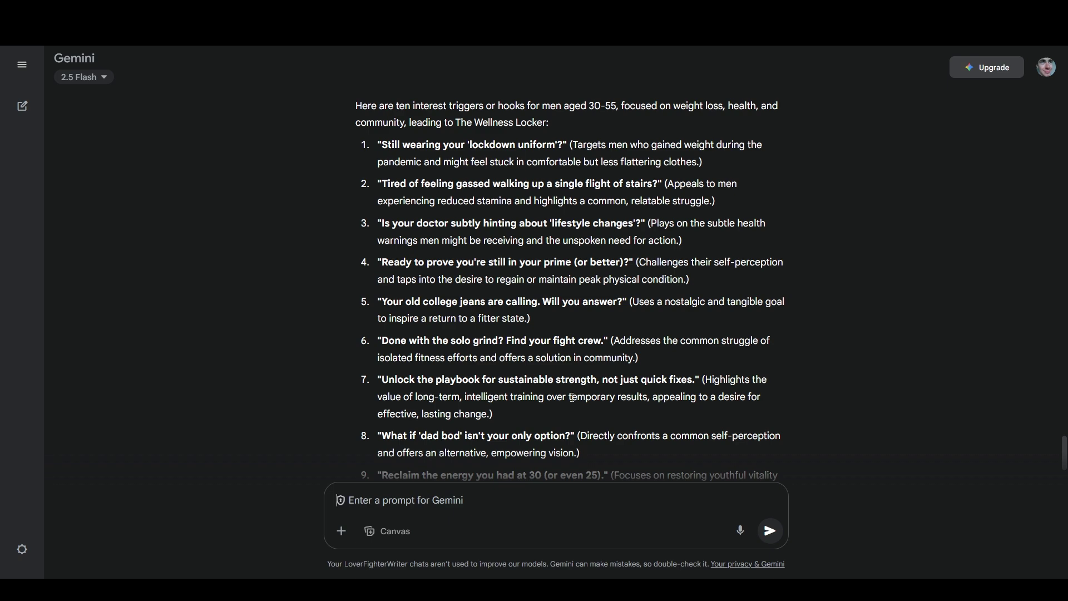
pyautogui.scroll(-2, 551, 401)
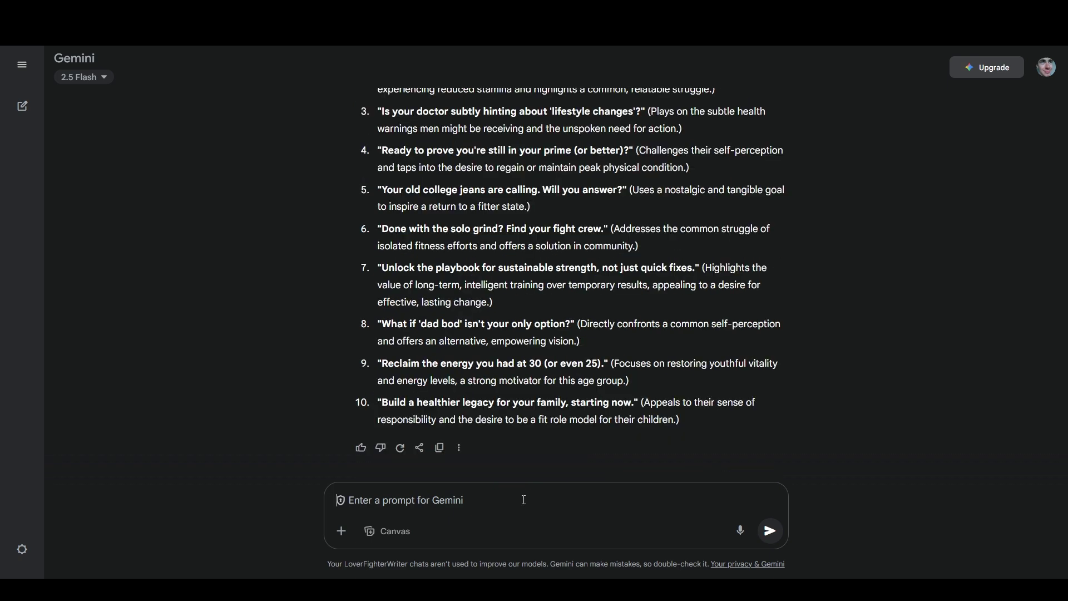
# - Ask for the hooks rewritten in first person, the author telling their story rather than insinuating facts about the reader
pyautogui.write('Rewrite the ho')
pyautogui.write('oks from first-')
pyautogui.write('person perspect')
pyautogui.write('ive, making them')
pyautogui.hotkey('ctrl', 'BackSpace')
pyautogui.hotkey('ctrl', 'BackSpace')
pyautogui.write('so that the author is')
pyautogui.write(' telling their story')
pyautogui.write(' rather than ')
pyautogui.write('implying')
pyautogui.hotkey('ctrl', 'BackSpace')
pyautogui.write('insinuating facts about the reader')
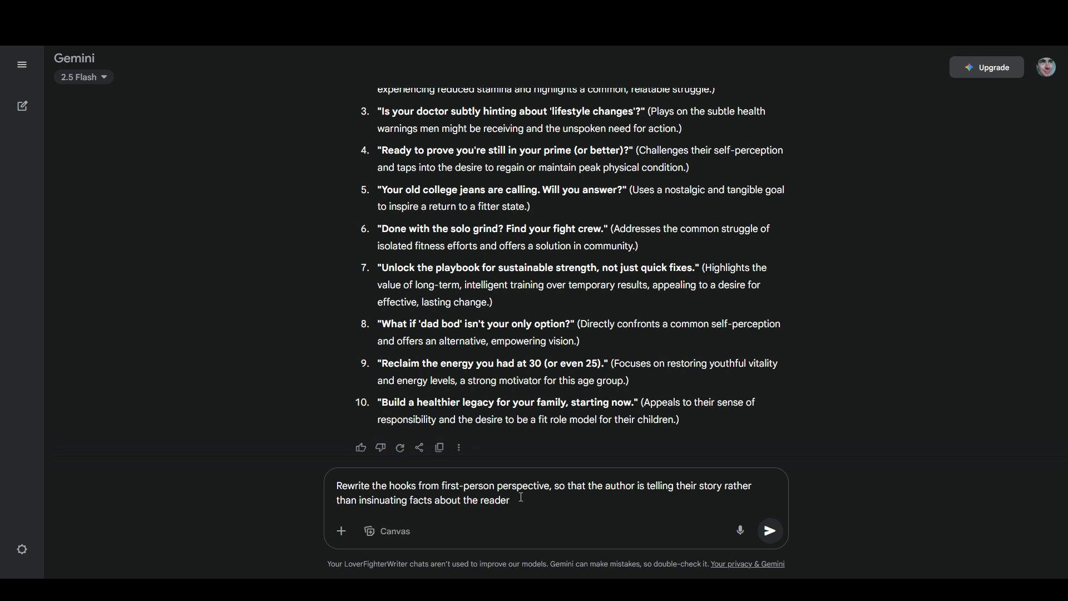
pyautogui.scroll(2, 590, 409)
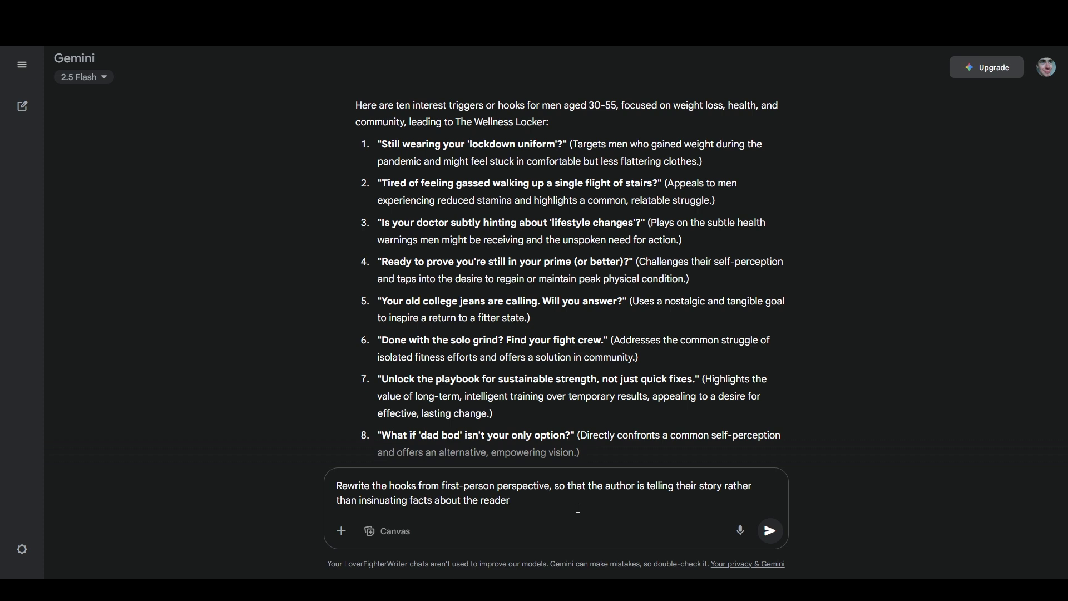
pyautogui.press('Return')
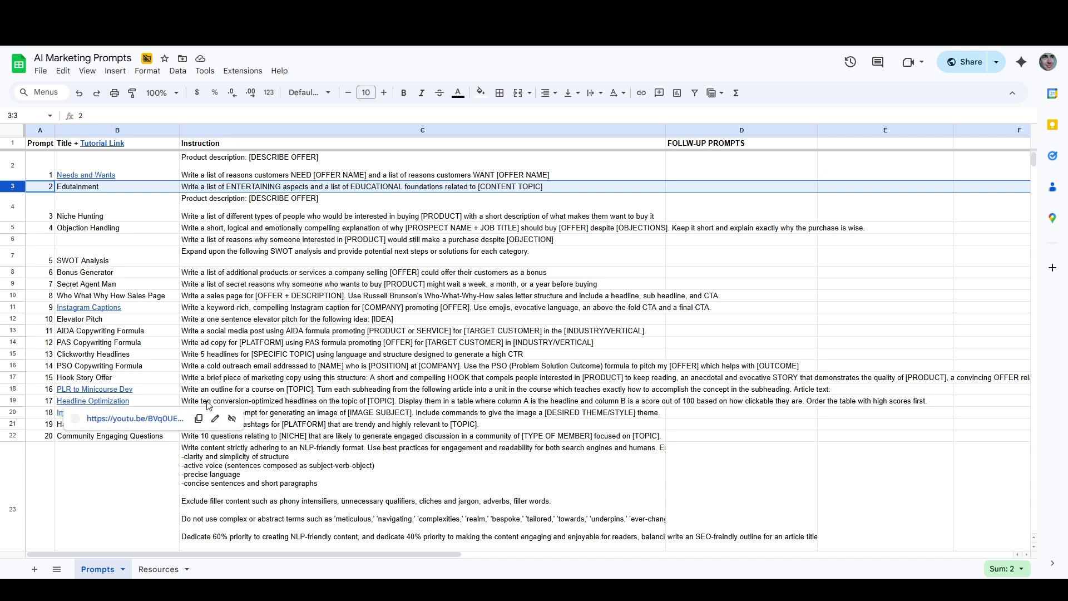
# - Select the Headline Optimization prompt in cell C19
pyautogui.click(219, 404)
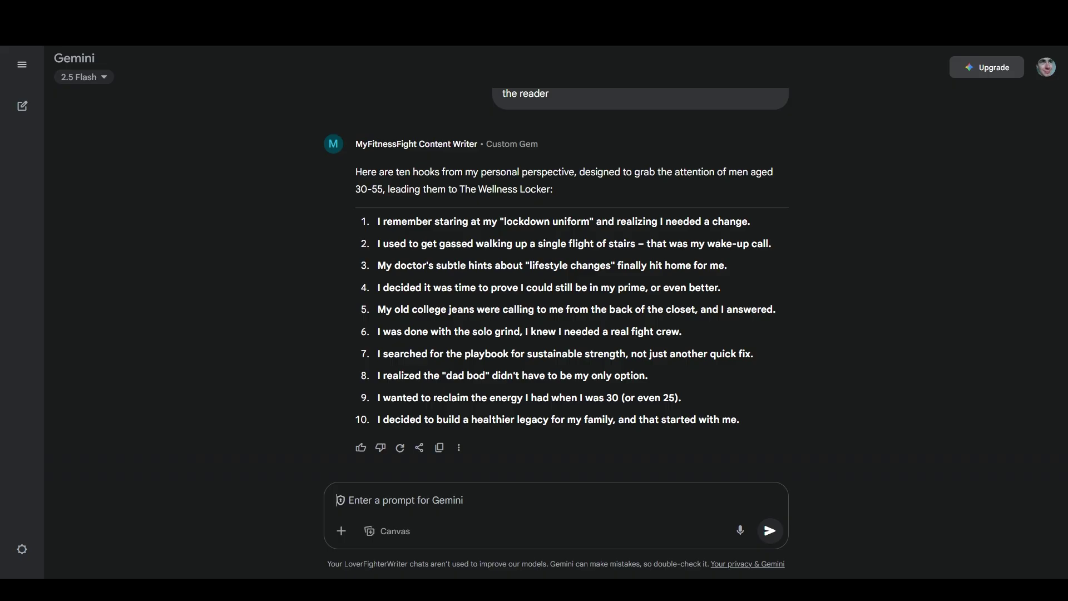
# - Send the pasted headline-optimization prompt, minus its first sentence and reworded for 'the hooks' and 'engaging'
pyautogui.write('Write ten conversion-optimized headlines on the topic of [TOPIC]. Display them in a table where column A is the headline and column B is a score out of 100 based on how clickable they are. Order the table with high scores first.')
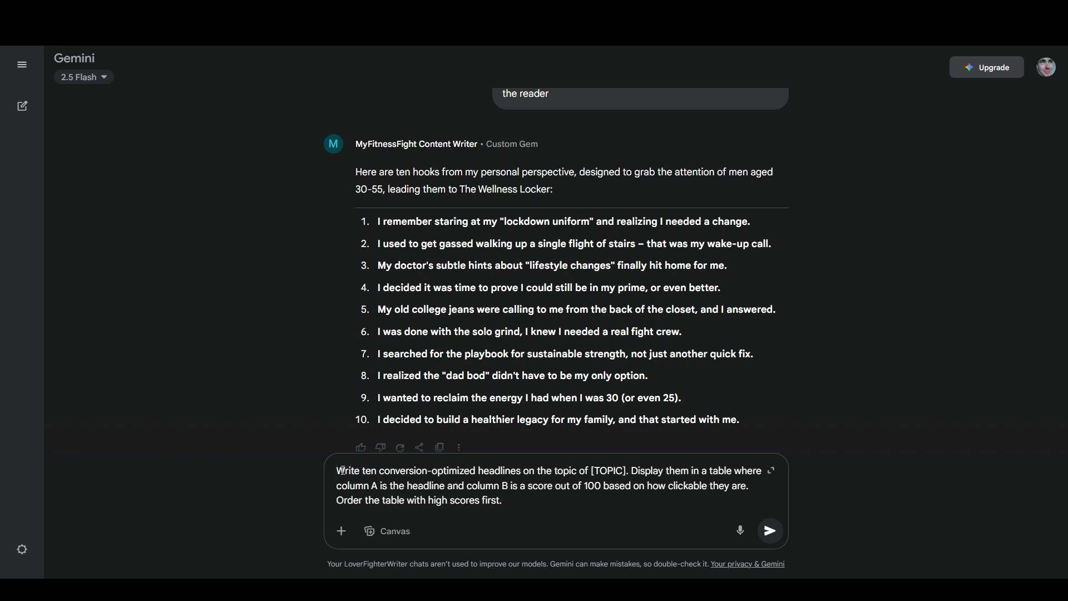
pyautogui.moveTo(338, 473); pyautogui.dragTo(633, 473)
pyautogui.press('BackSpace')
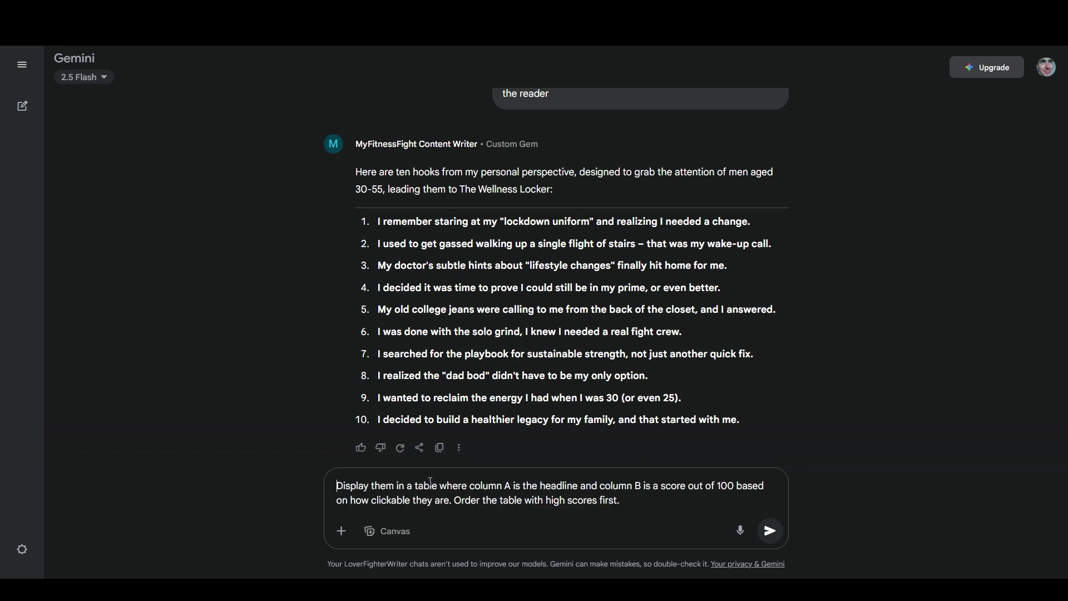
pyautogui.click(389, 485)
pyautogui.press('BackSpace')
pyautogui.write('hooks')
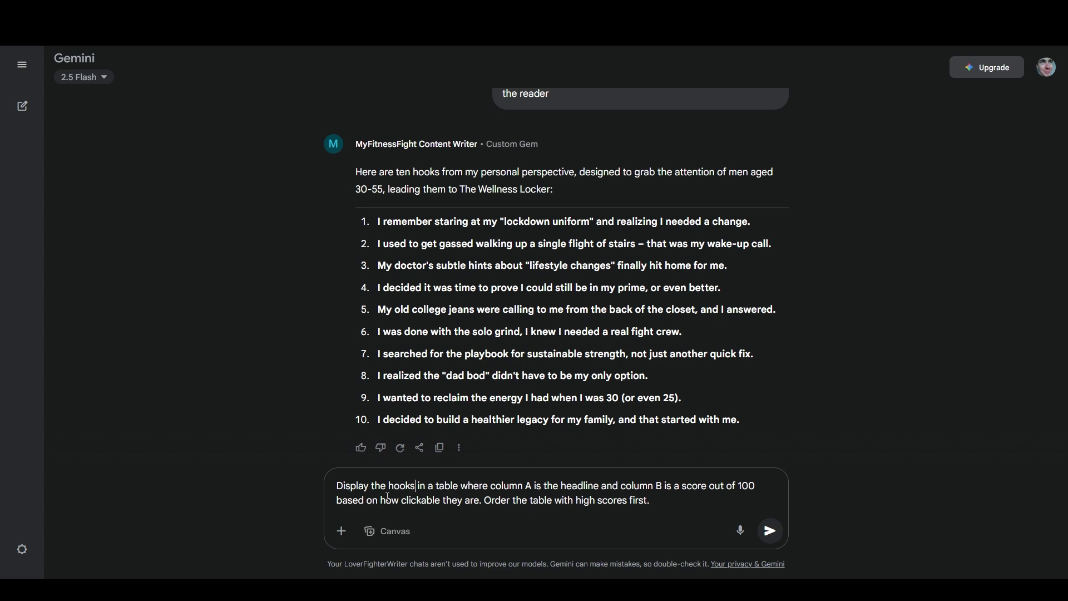
pyautogui.doubleClick(413, 499)
pyautogui.write('engaging')
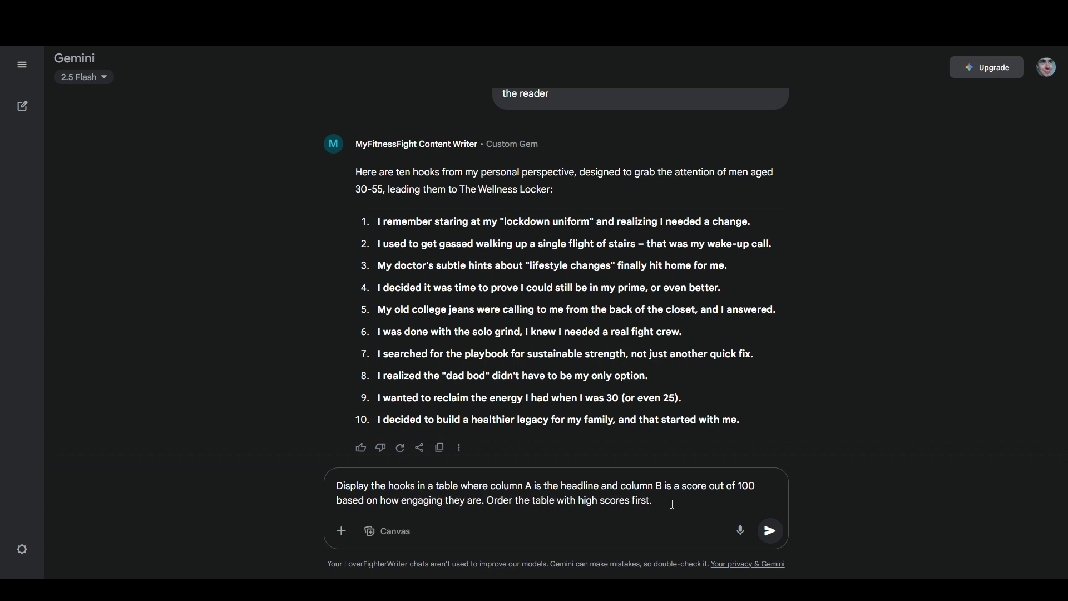
pyautogui.click(771, 531)
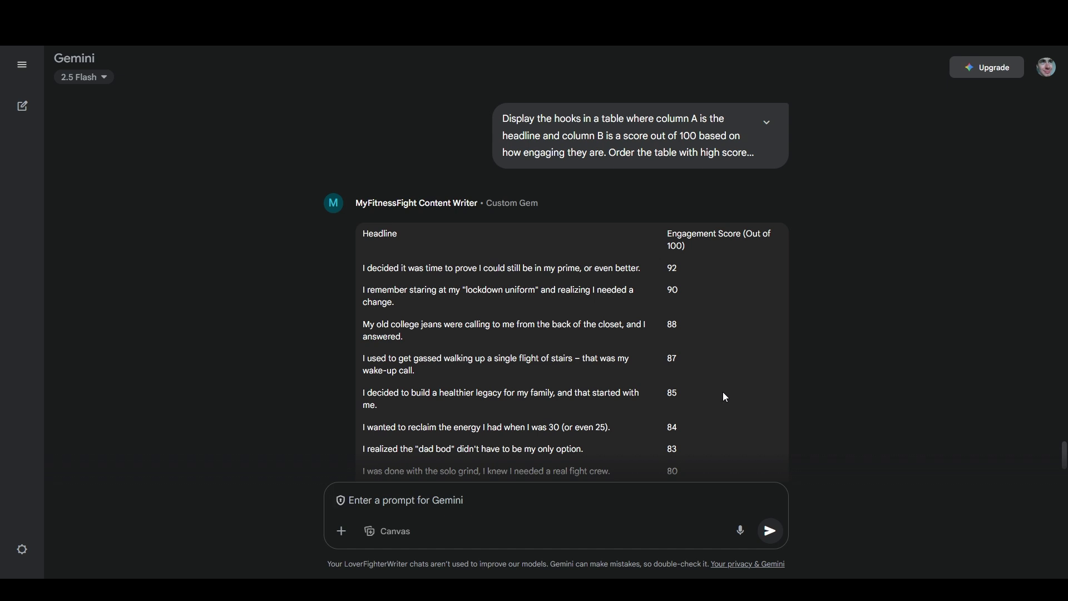
# - Select the 87-scored headline about being gassed on a single flight of stairs
pyautogui.scroll(-2, 482, 262)
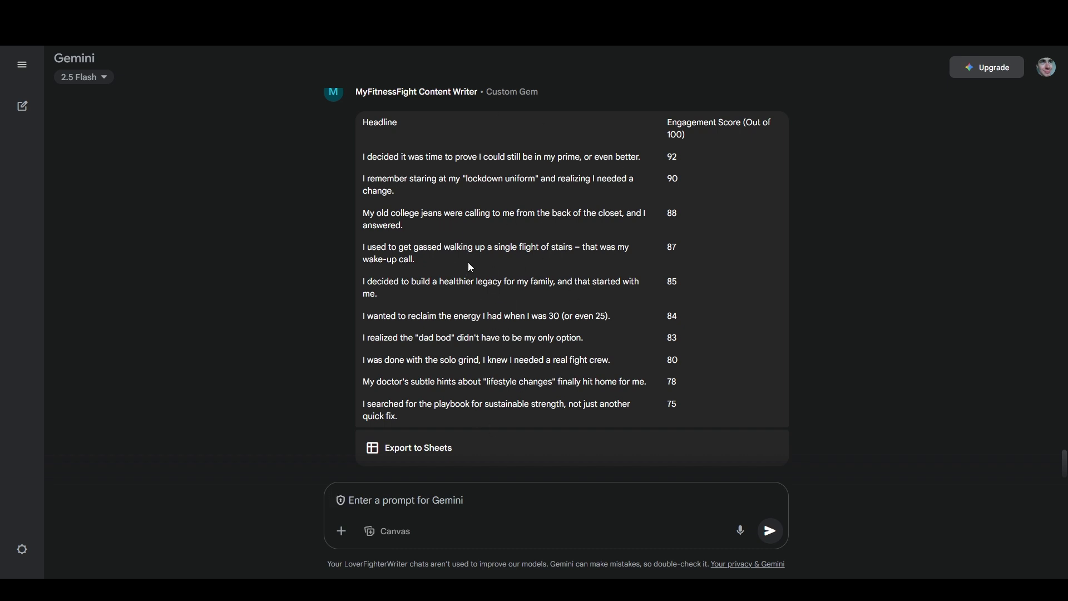
pyautogui.moveTo(363, 247); pyautogui.dragTo(418, 256)
pyautogui.hotkey('ctrl', 'c')
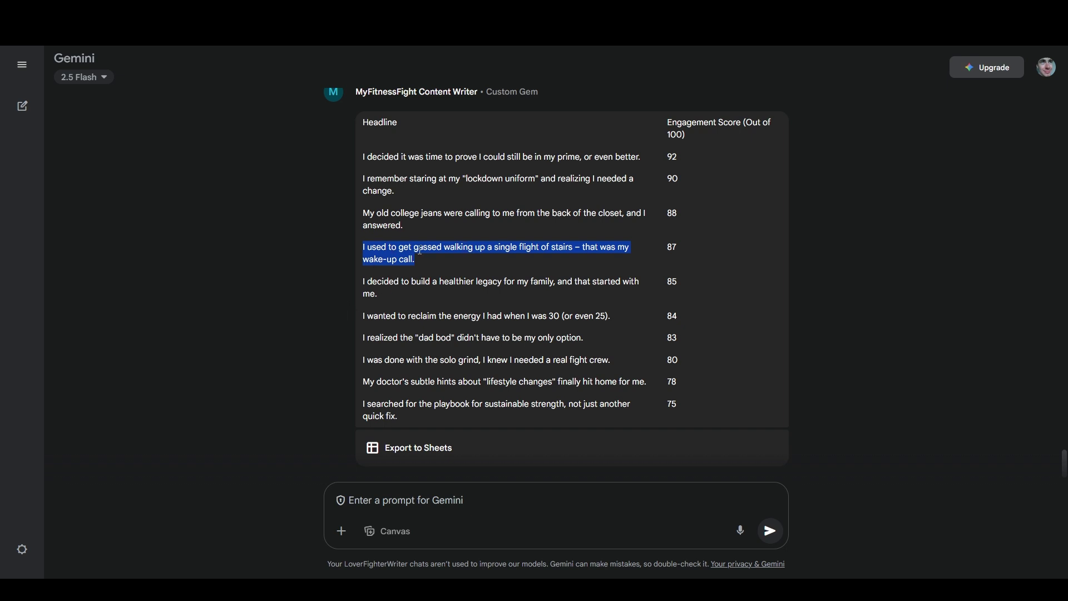
# - Request 5 better versions of the pasted stairs headline, each opening with a different emotional trigger, avoiding jargon like 'gassed'
pyautogui.click(444, 502)
pyautogui.write('Write 5 better versions of ')
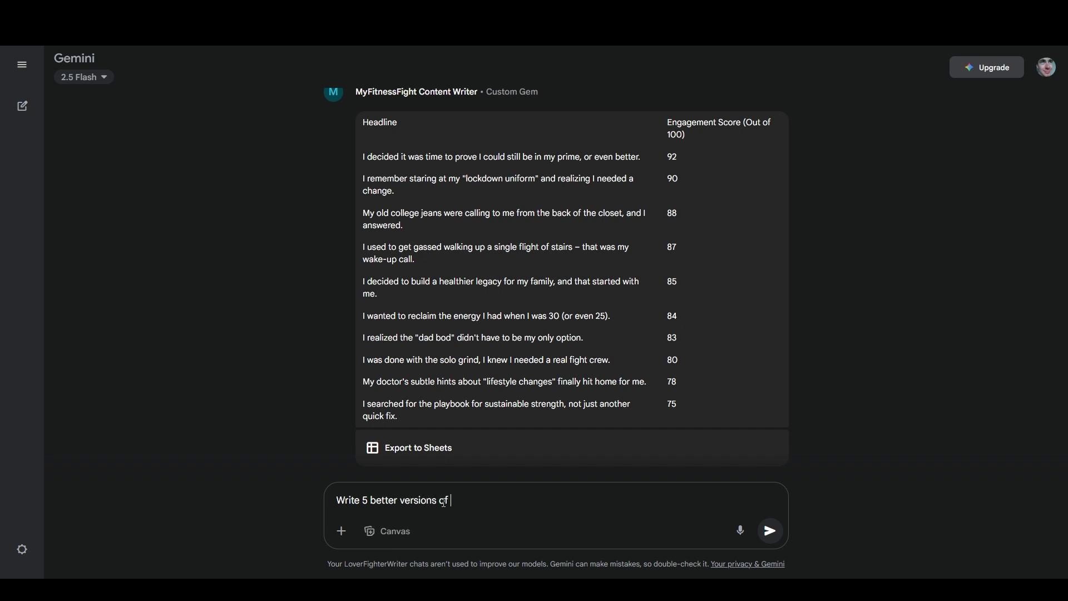
pyautogui.write('"')
pyautogui.hotkey('ctrl', 'v')
pyautogui.write('"')
pyautogui.write(' Use a different po')
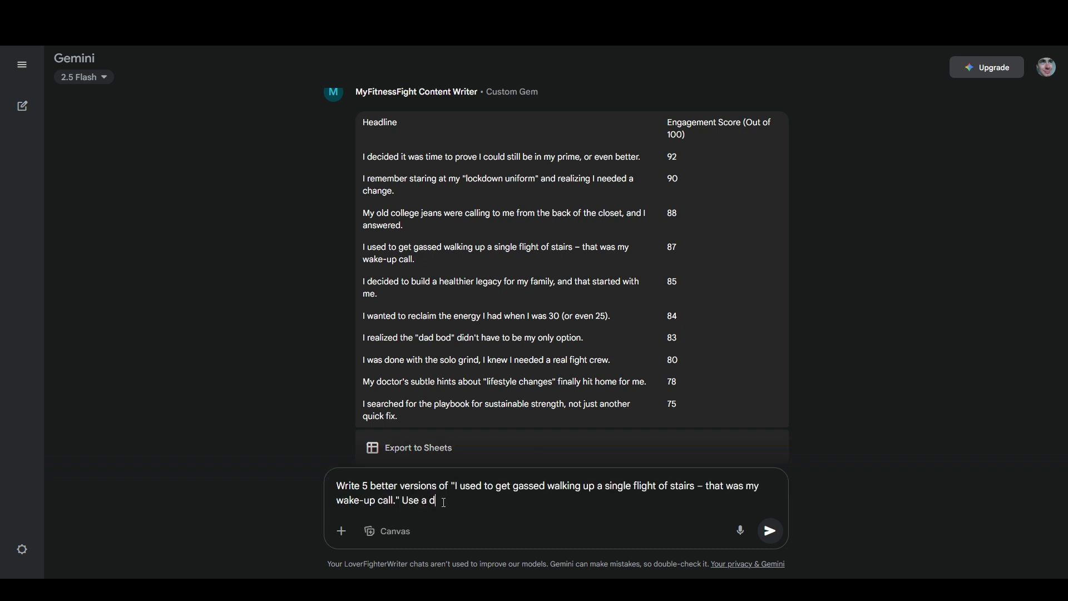
pyautogui.write('werful emotional trigger')
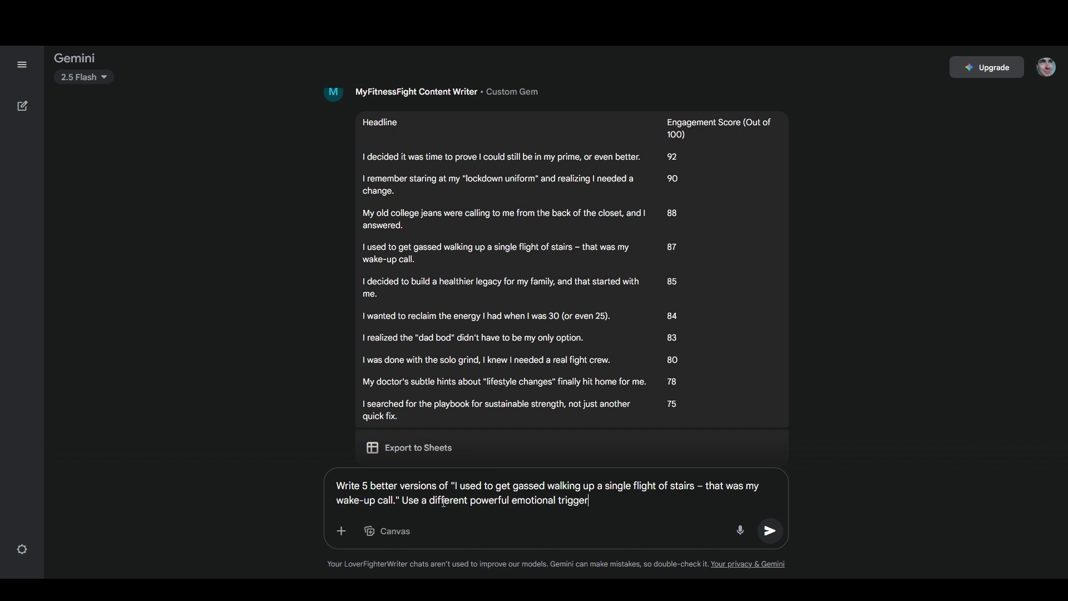
pyautogui.write(' at the beginnng of ea')
pyautogui.hotkey('ctrl', 'BackSpace')
pyautogui.hotkey('ctrl', 'BackSpace')
pyautogui.hotkey('ctrl', 'BackSpace')
pyautogui.hotkey('ctrl', 'BackSpace')
pyautogui.write('the beginning of each, and avoid us')
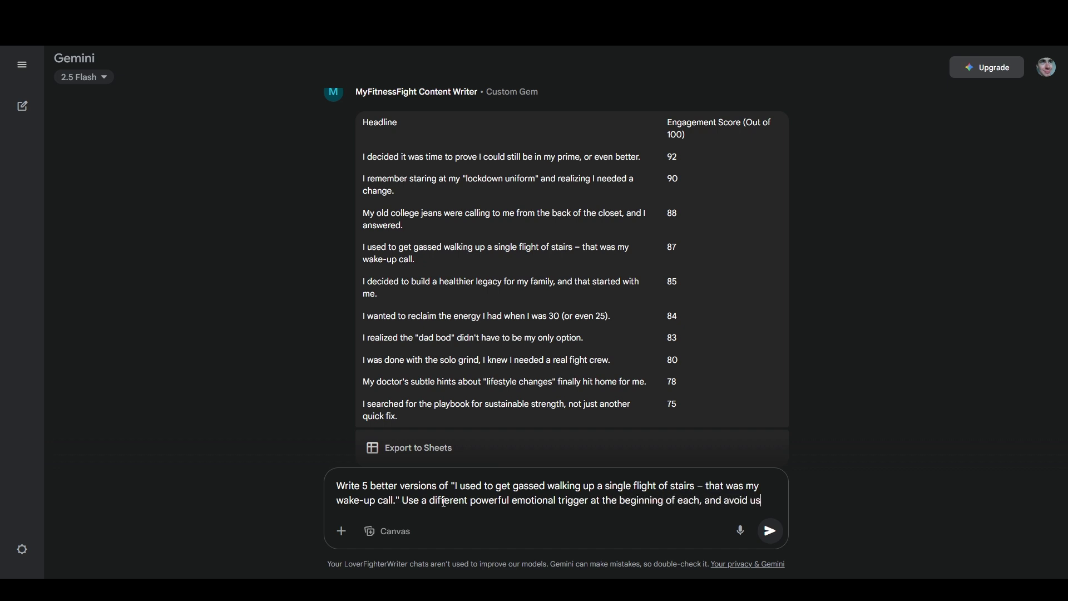
pyautogui.write('ing jargon such as "gassed" which some people may not understand.')
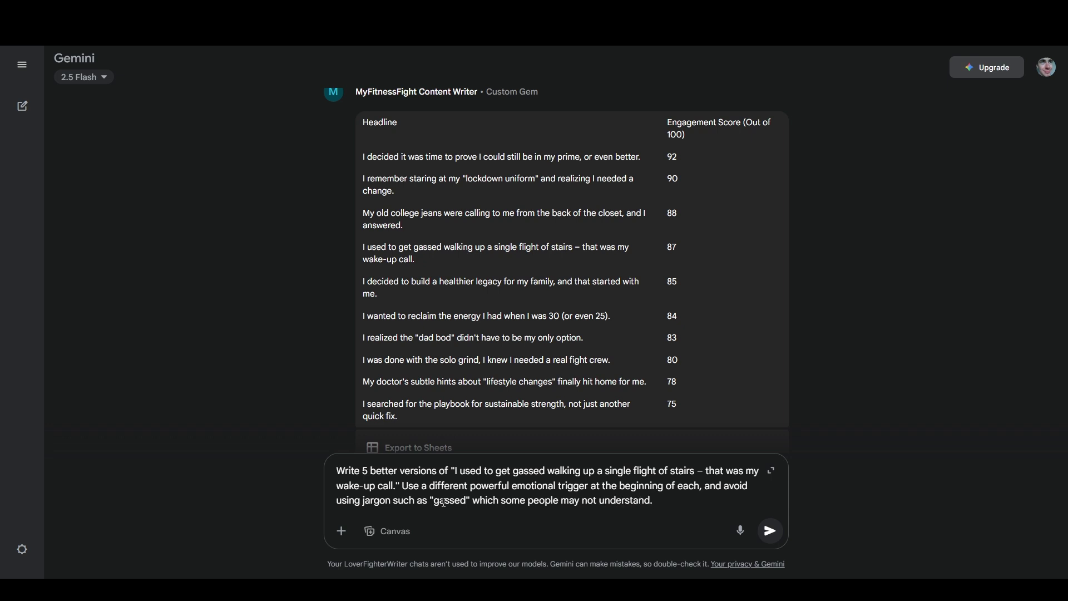
pyautogui.press('Return')
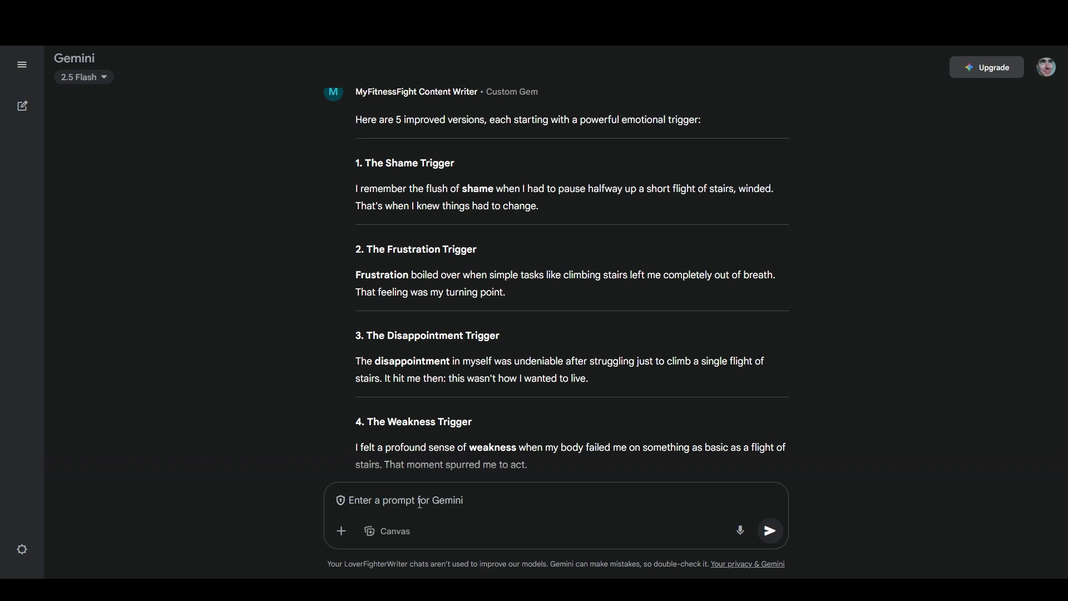
# - Ask Gemini to continue the Facebook group post beginning 'I've never felt weaker than…'
pyautogui.write('Continue writin')
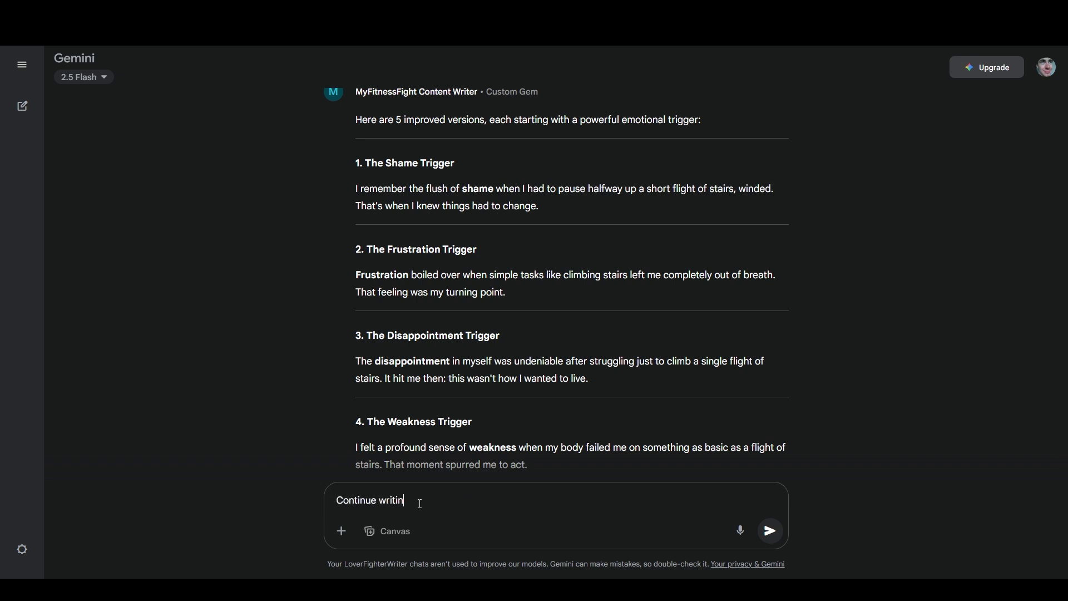
pyautogui.write('g the following post for a Facebo')
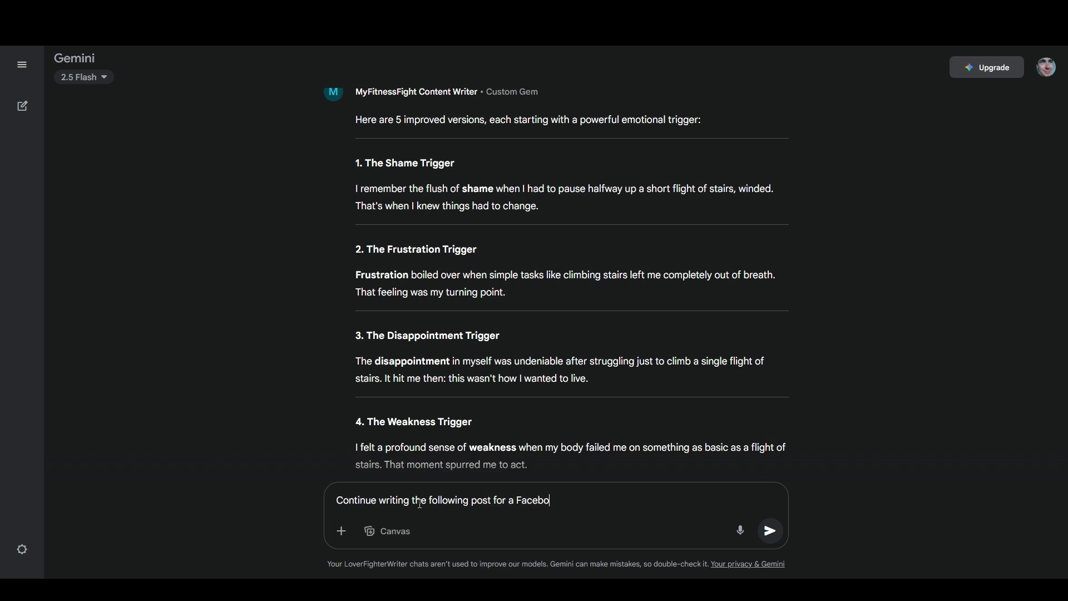
pyautogui.write("ok group: I've never felt weaker")
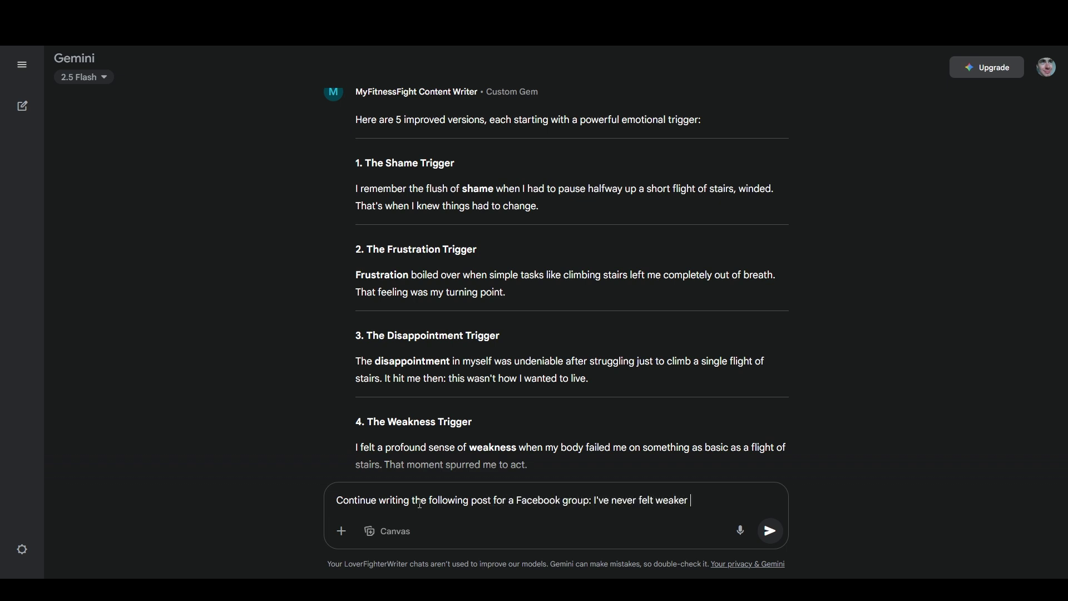
pyautogui.write(" than when I couldn'")
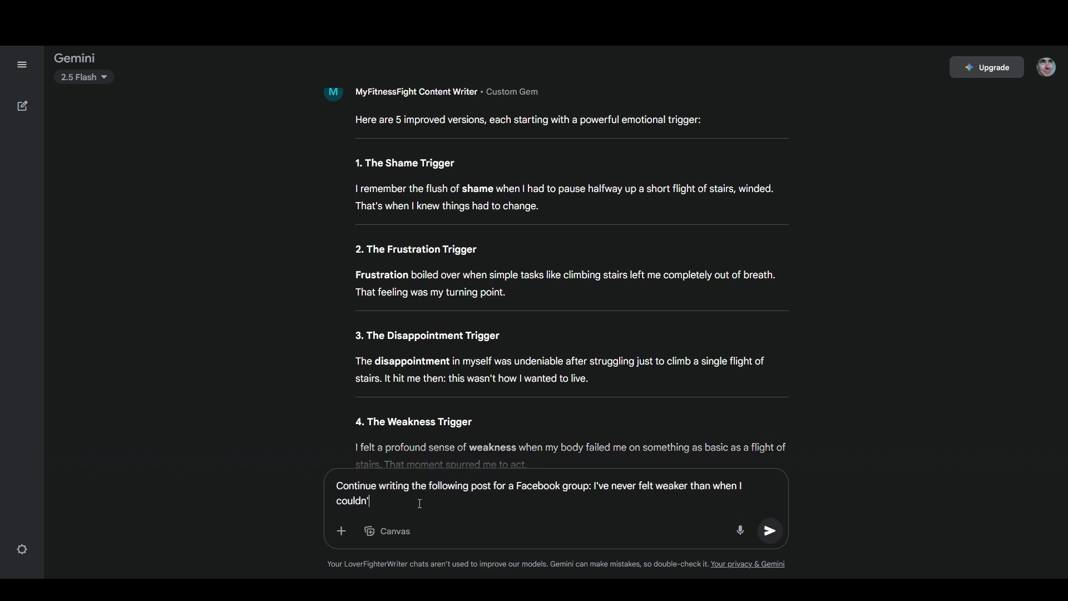
pyautogui.write('t walk up a flight of stairs ')
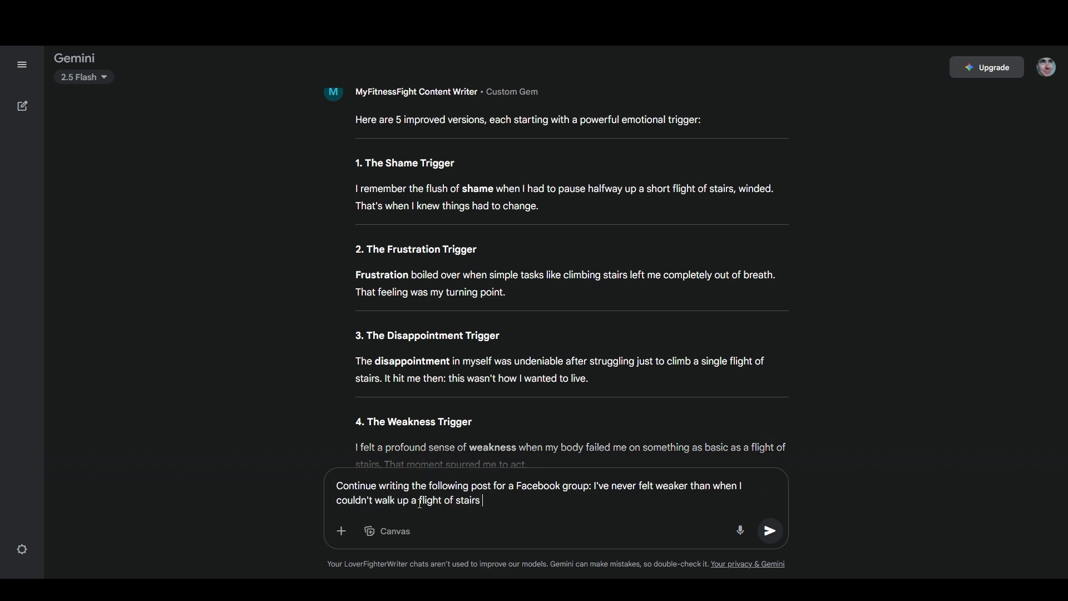
pyautogui.write('without losing my breath. After gainin')
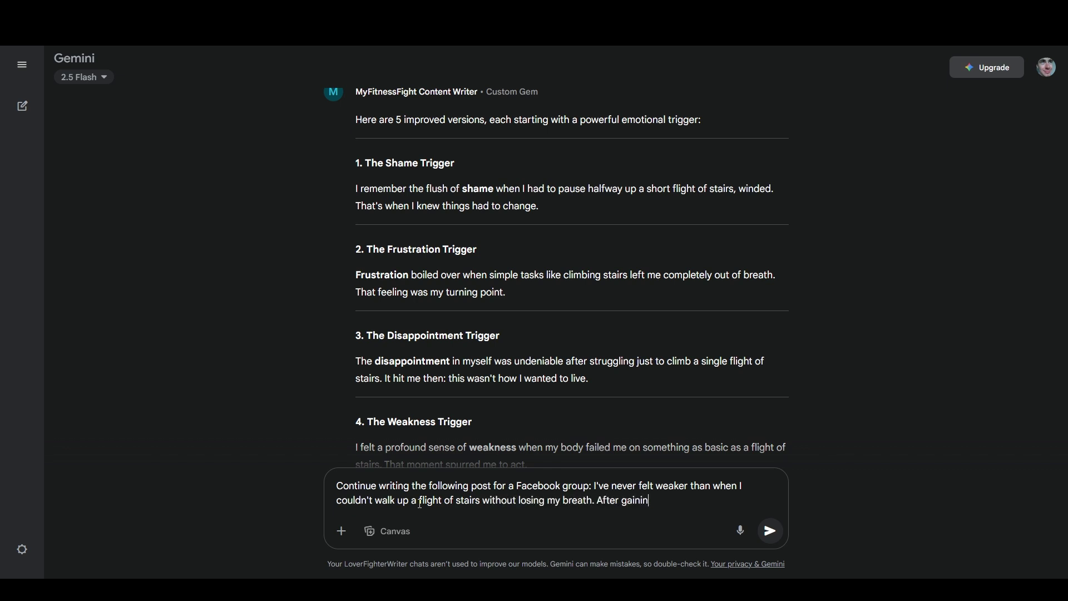
pyautogui.write('g 80 pounds')
pyautogui.press('Return')
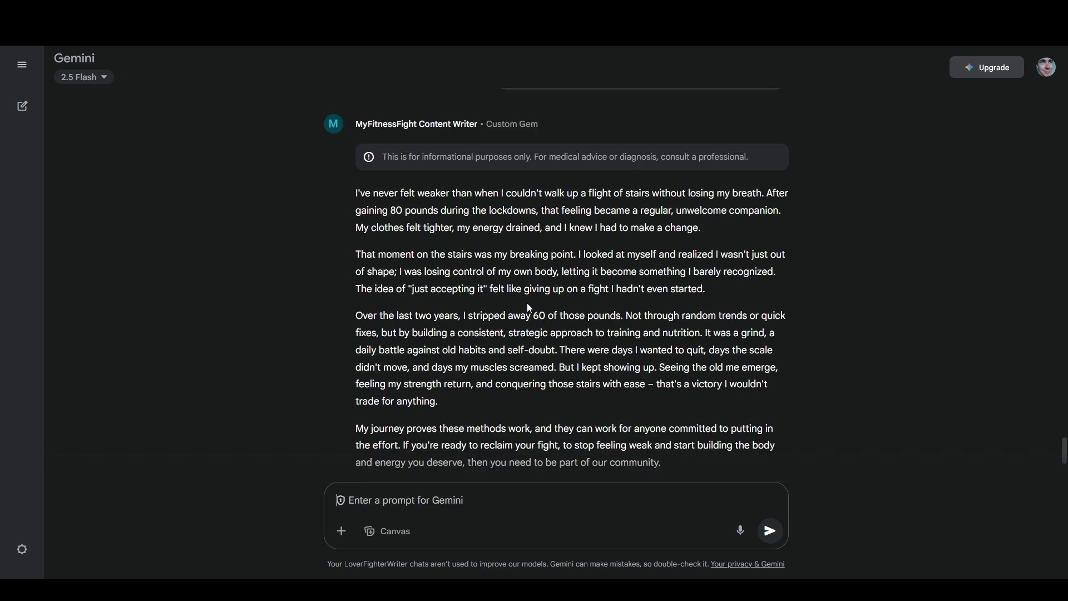
pyautogui.scroll(-5, 309, 304)
pyautogui.scroll(-1, 312, 309)
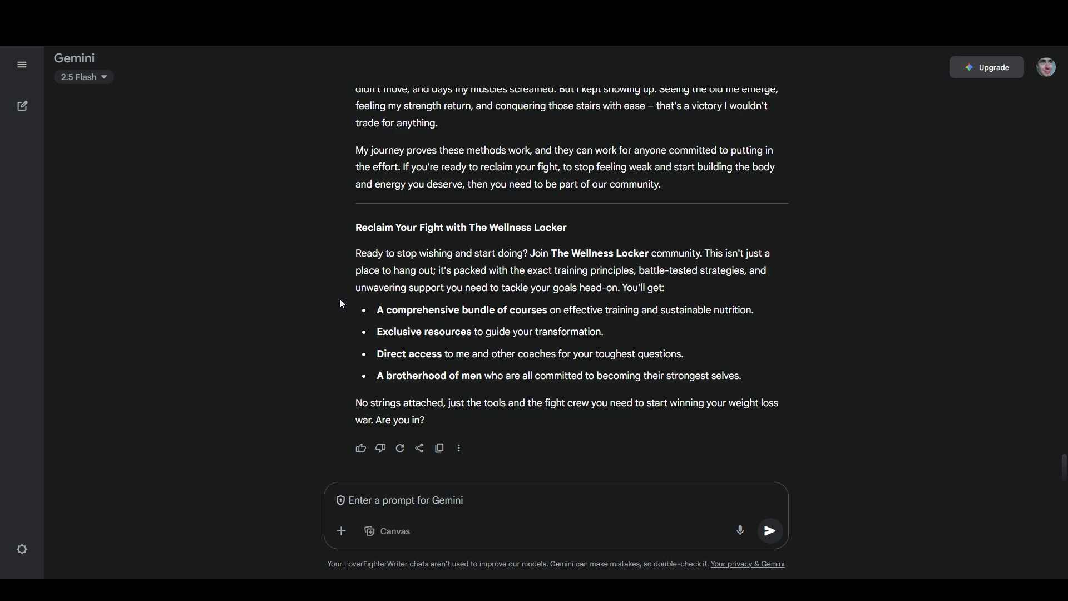
pyautogui.scroll(20, 340, 304)
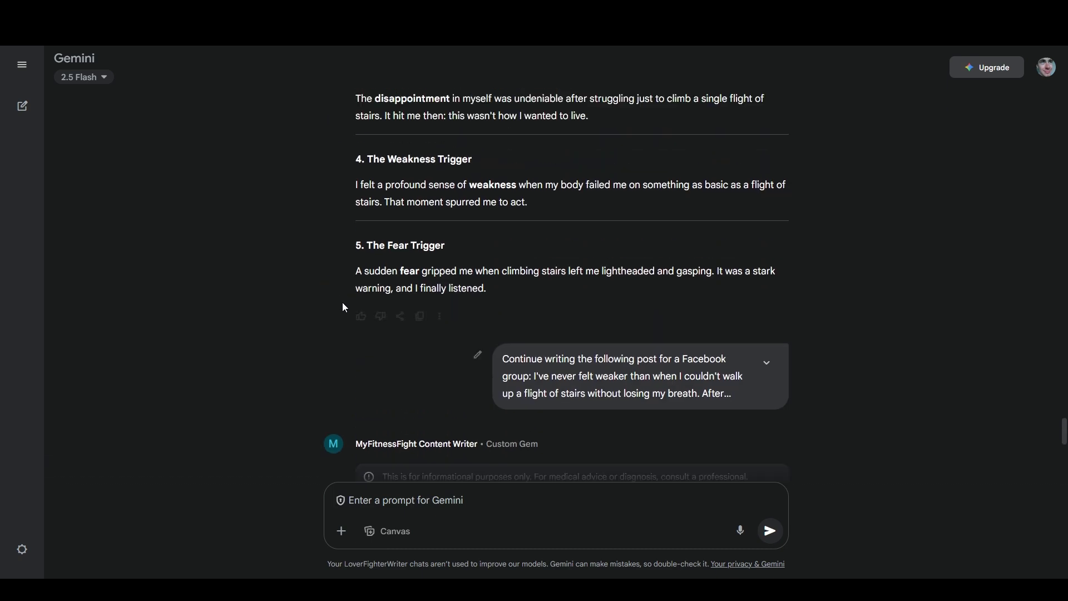
pyautogui.scroll(10, 455, 372)
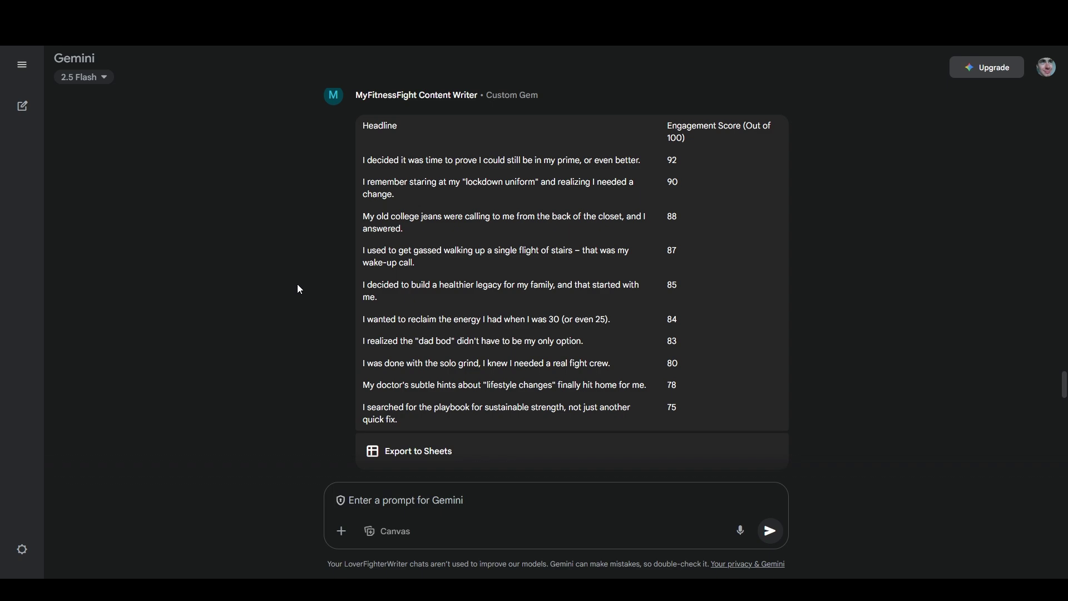
pyautogui.scroll(-10, 274, 298)
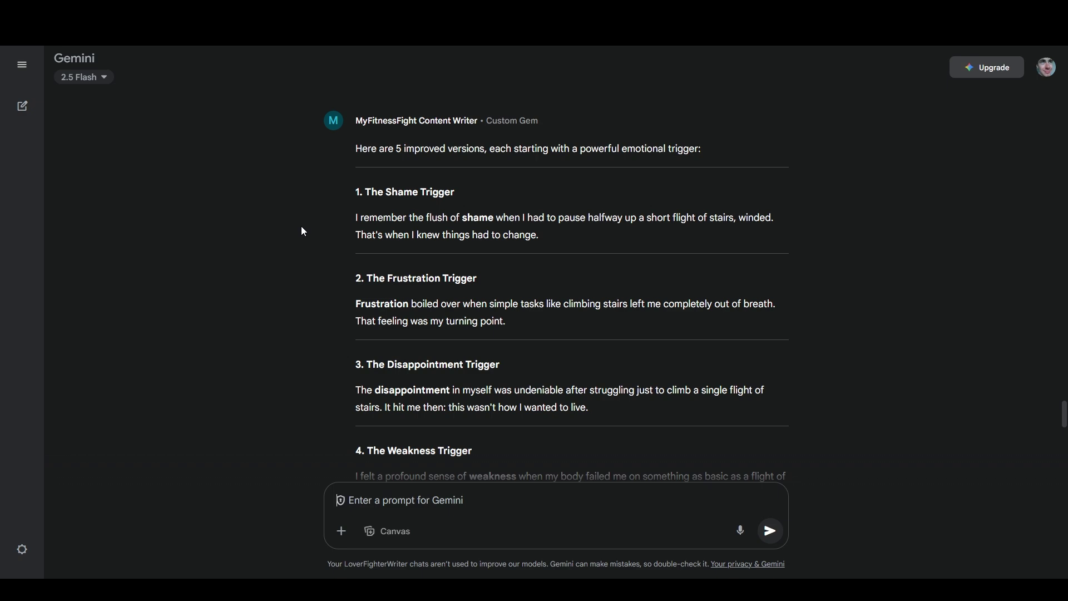
pyautogui.scroll(-15, 300, 230)
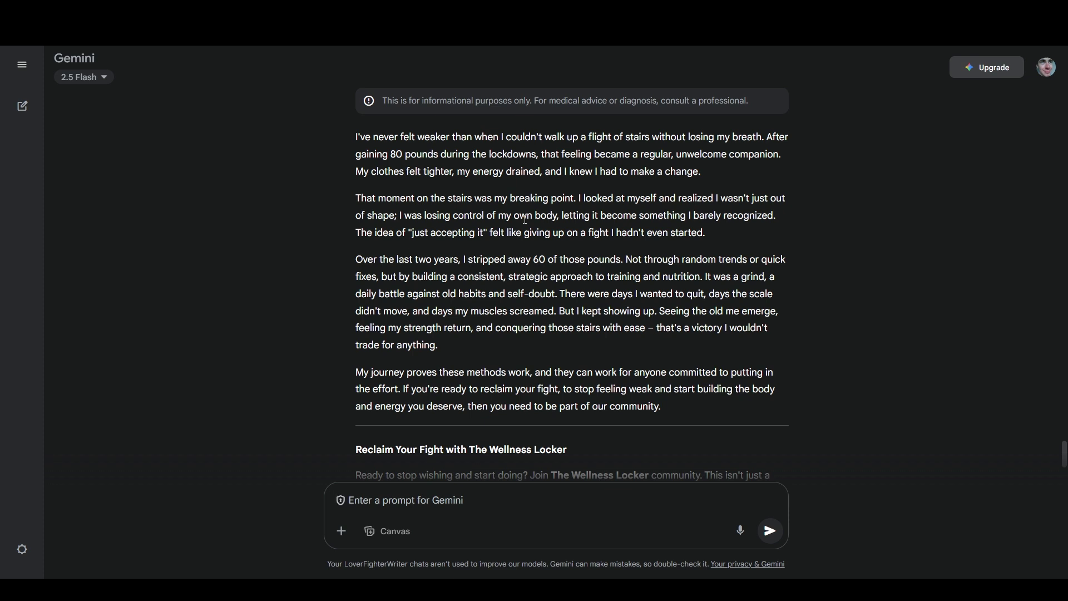
pyautogui.scroll(-4, 464, 233)
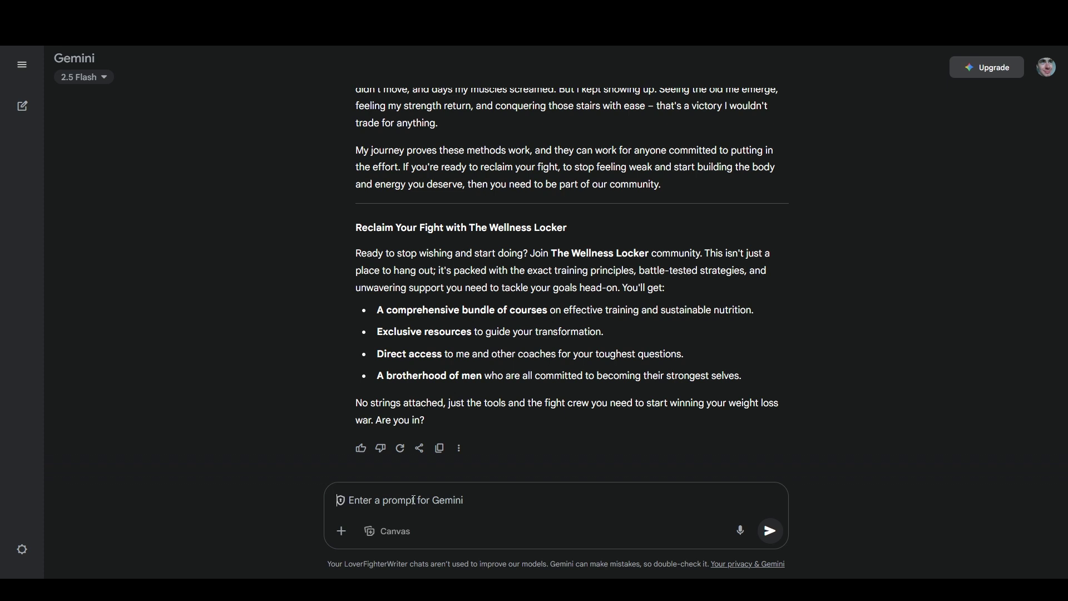
# - Ask for 3 eye-catching visuals to accompany the post
pyautogui.write('Draw 3 eye-catching ')
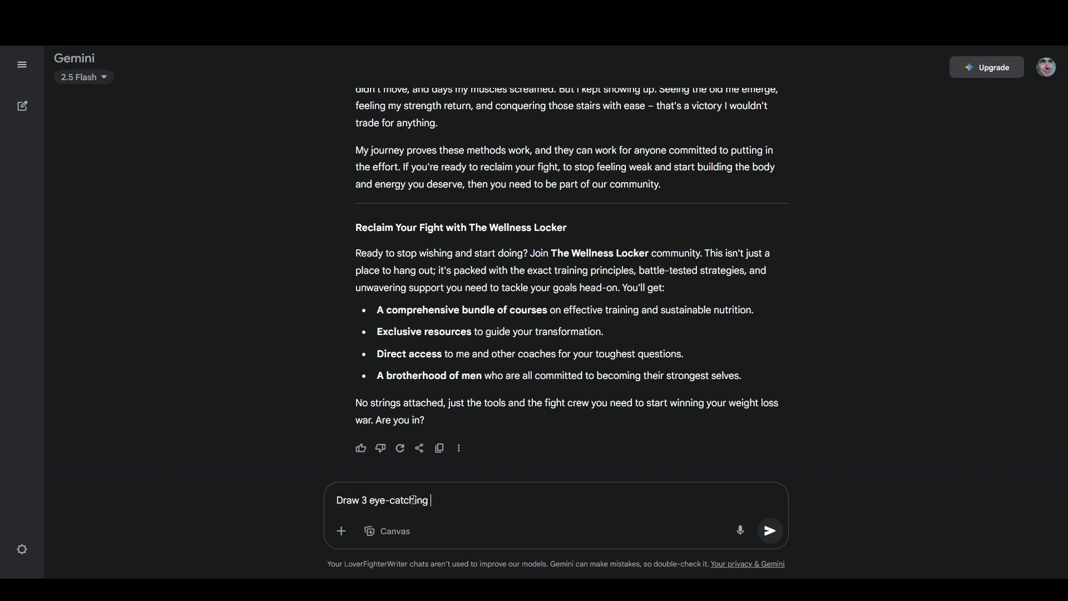
pyautogui.write('visuals that could be used to a')
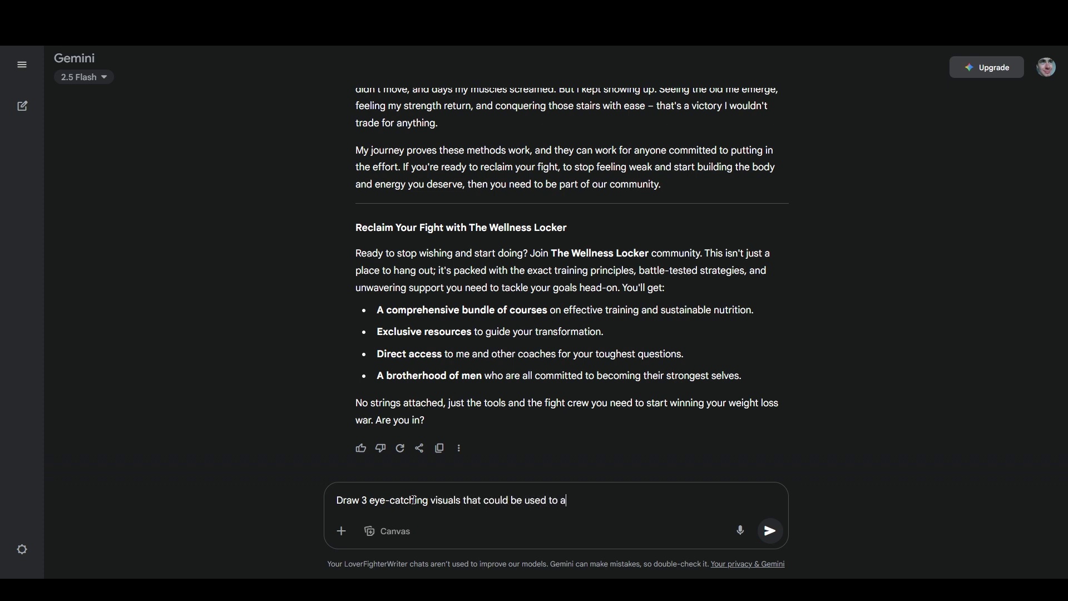
pyautogui.write('ccompany my post')
pyautogui.press('Return')
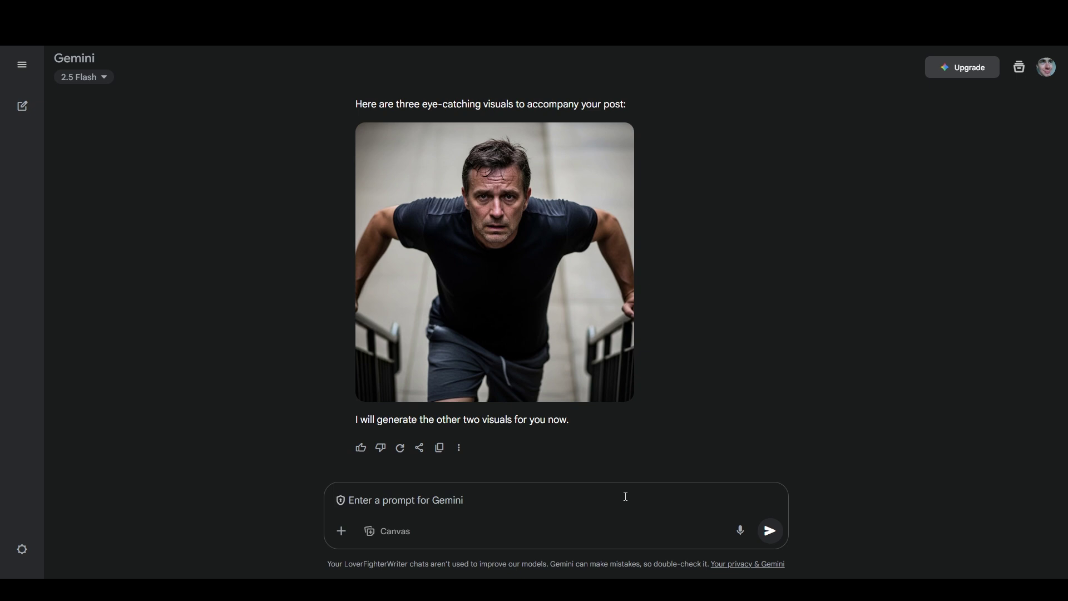
# - Request a people-free aspirational graphic, then reword the prompt to 'represents my weight loss journey'
pyautogui.write('Create an ')
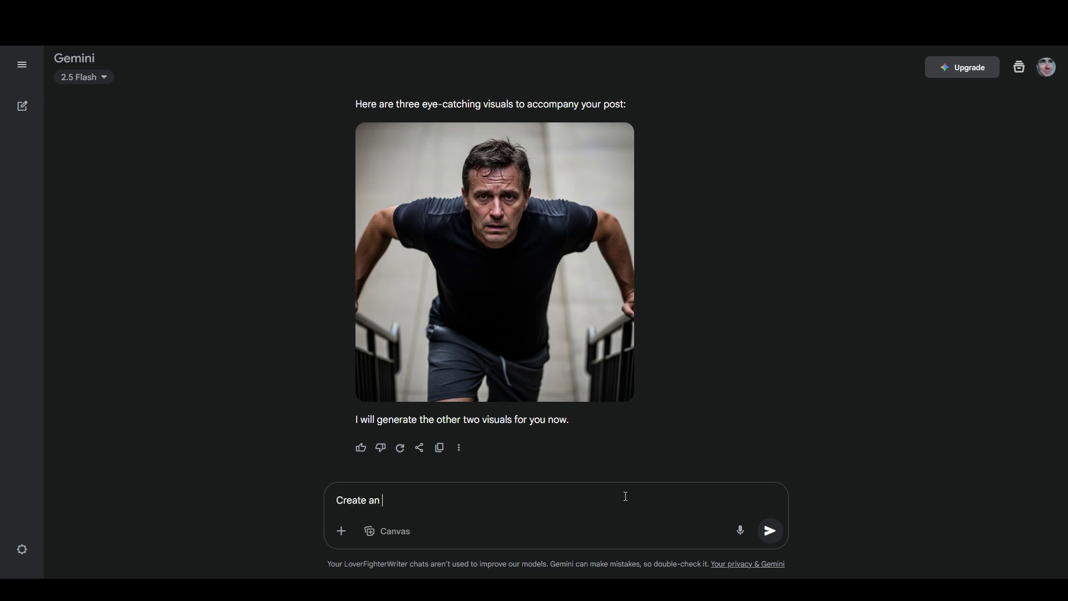
pyautogui.write('aspirational graphic design that ')
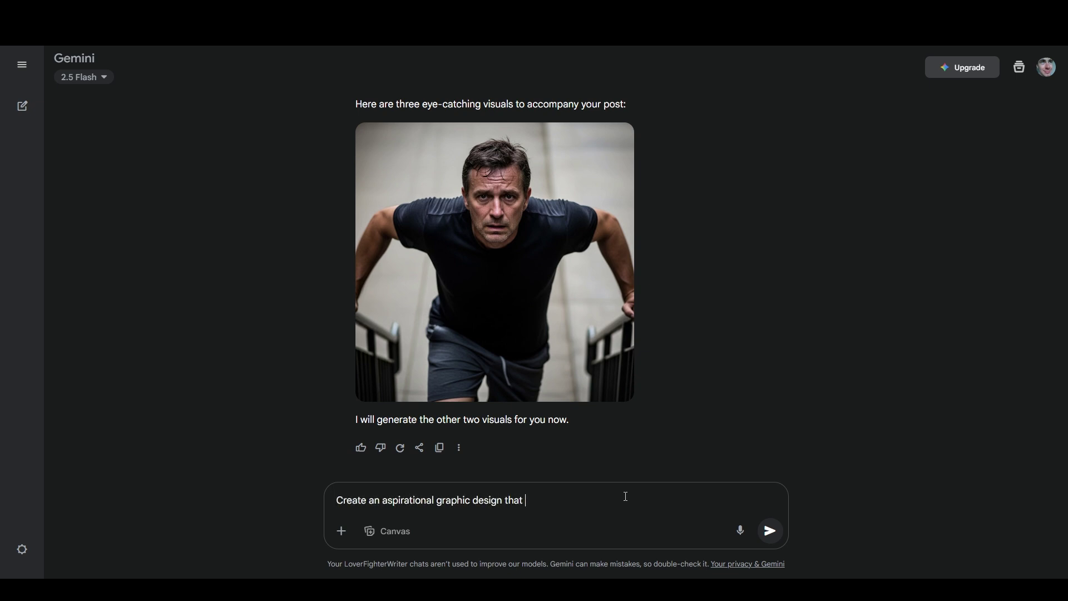
pyautogui.write('pairs well with my post but does not feature and p')
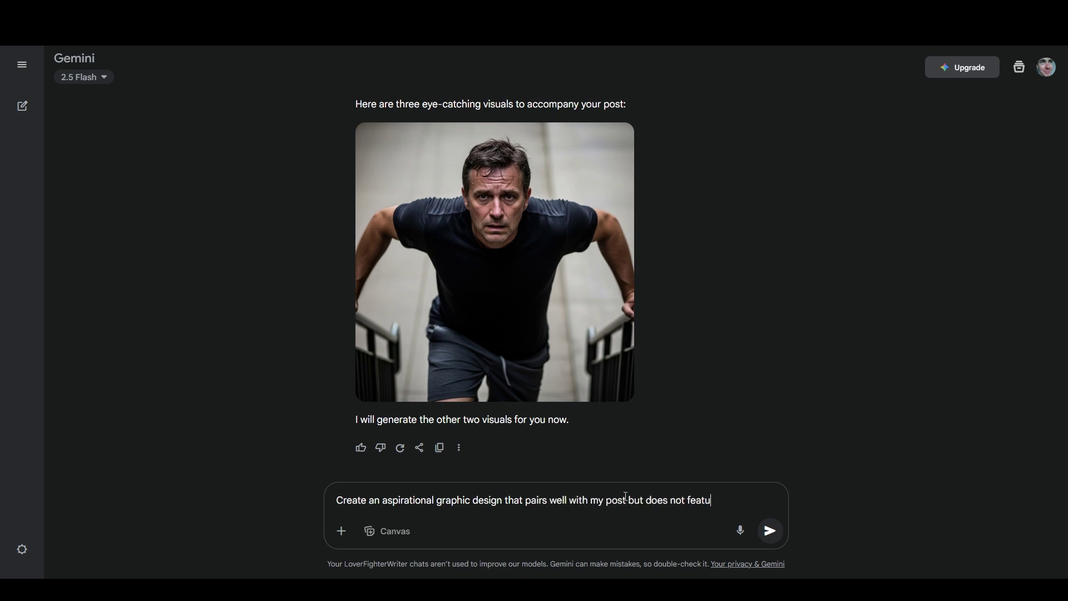
pyautogui.write('eople')
pyautogui.press('Return')
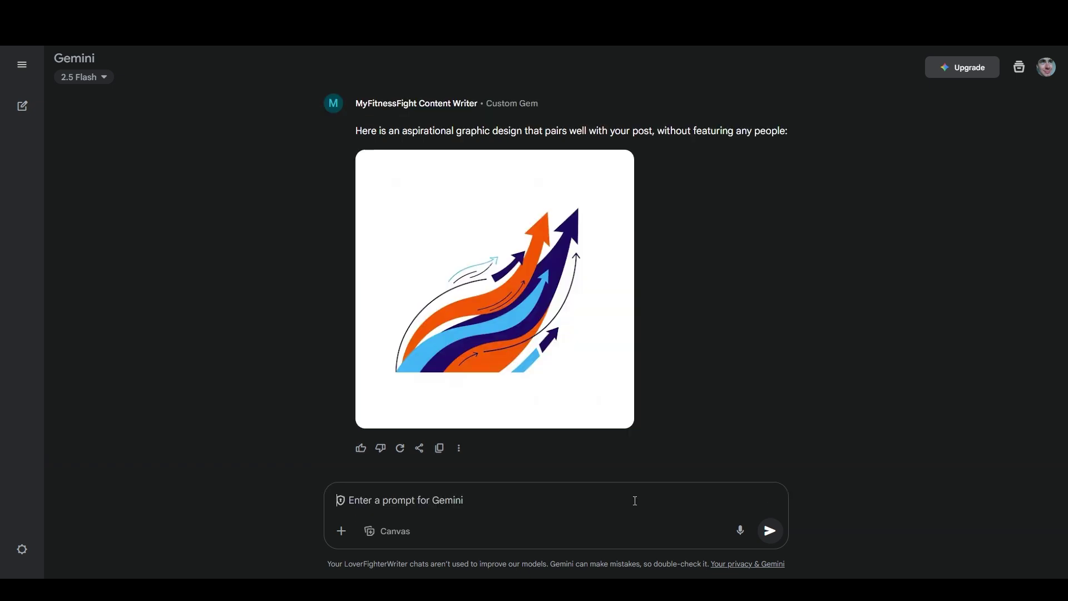
pyautogui.write('Here is an aspirational graphic design that pairs well with your post, without featuring any people:')
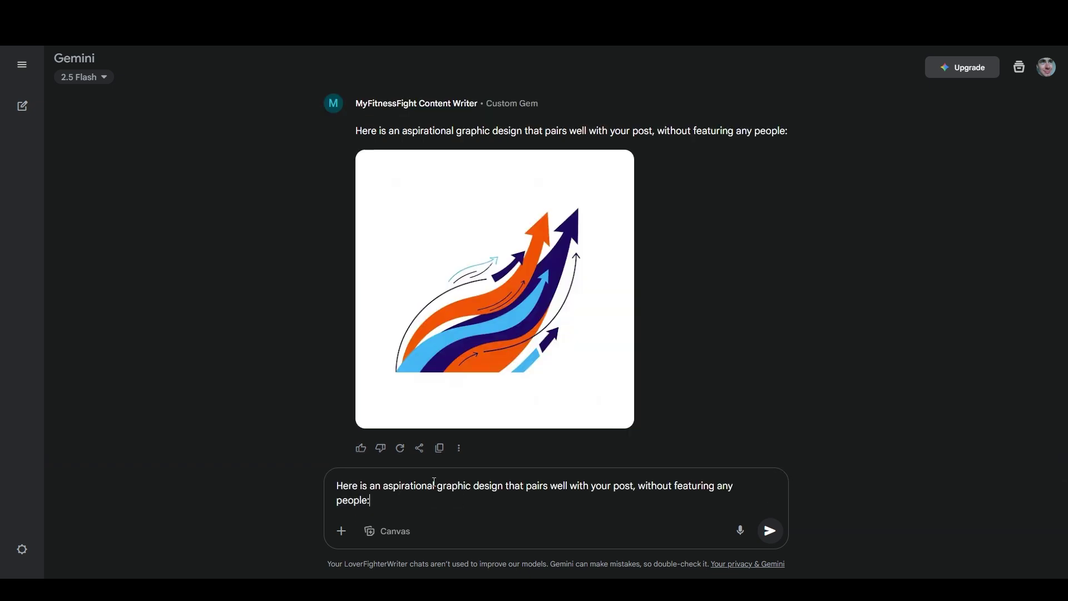
pyautogui.hotkey('ctrl', 'z')
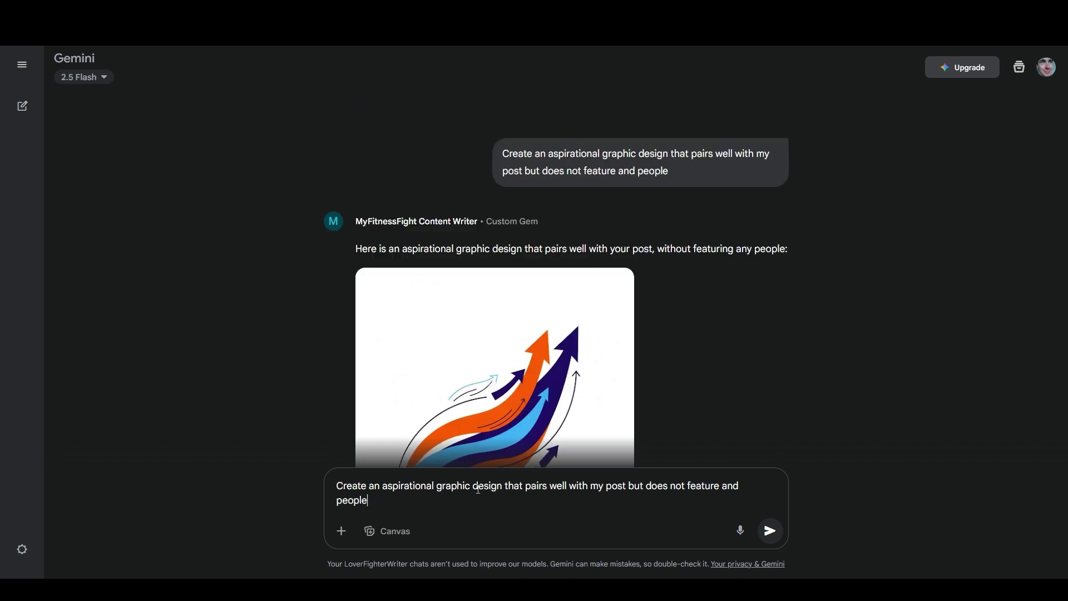
pyautogui.moveTo(526, 487); pyautogui.dragTo(626, 487)
pyautogui.write('represe')
pyautogui.write('nts my weight')
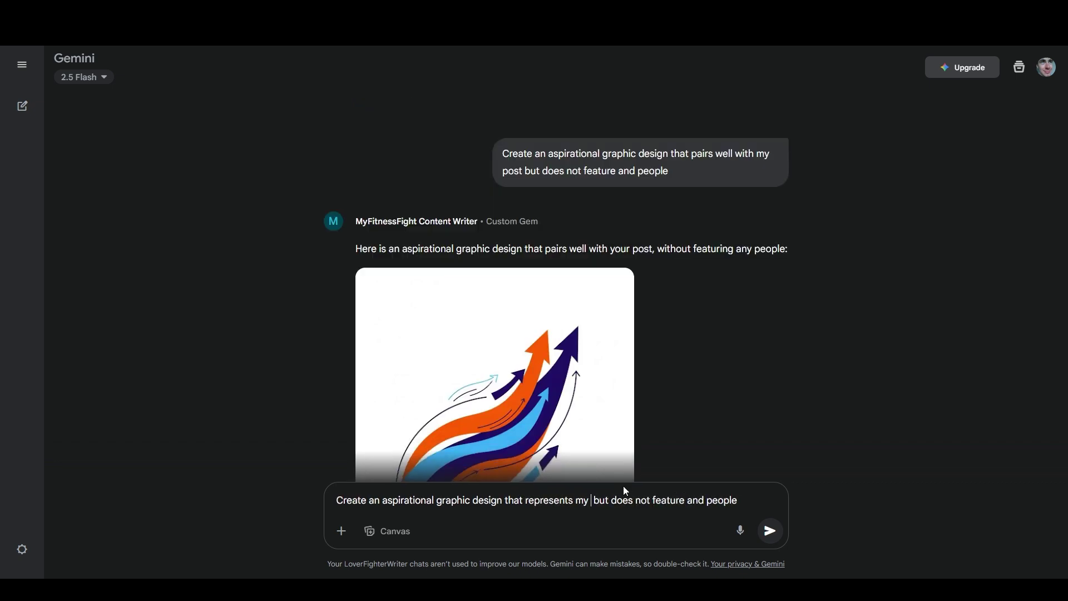
pyautogui.write(' loss journey')
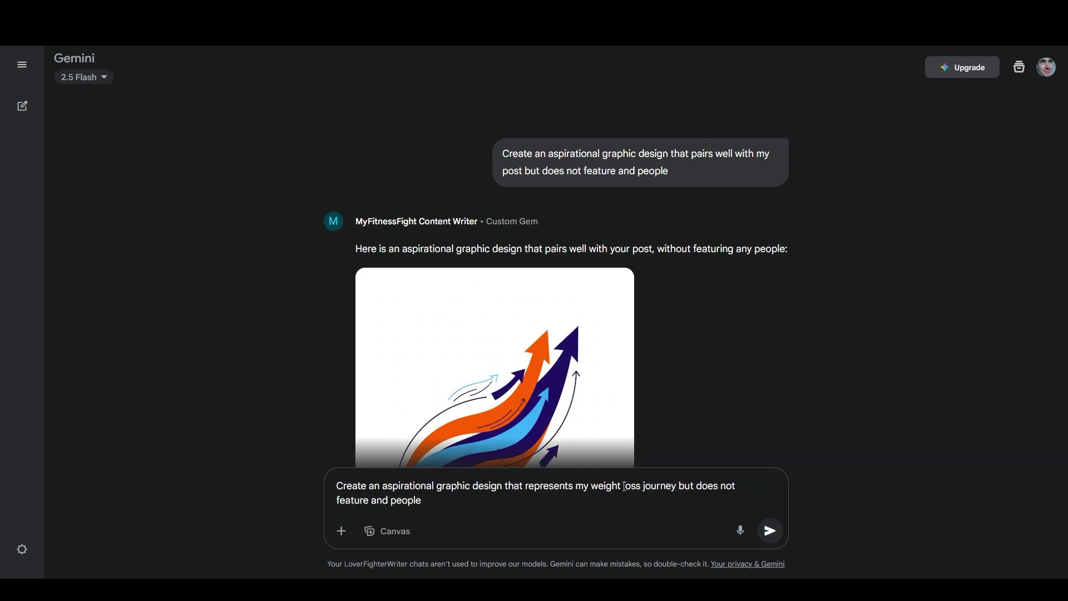
# - Send the weight-loss graphic request, then reword its ending to 'shows a silhouette of a man pushing a boulder up a hill' and send
pyautogui.click(771, 530)
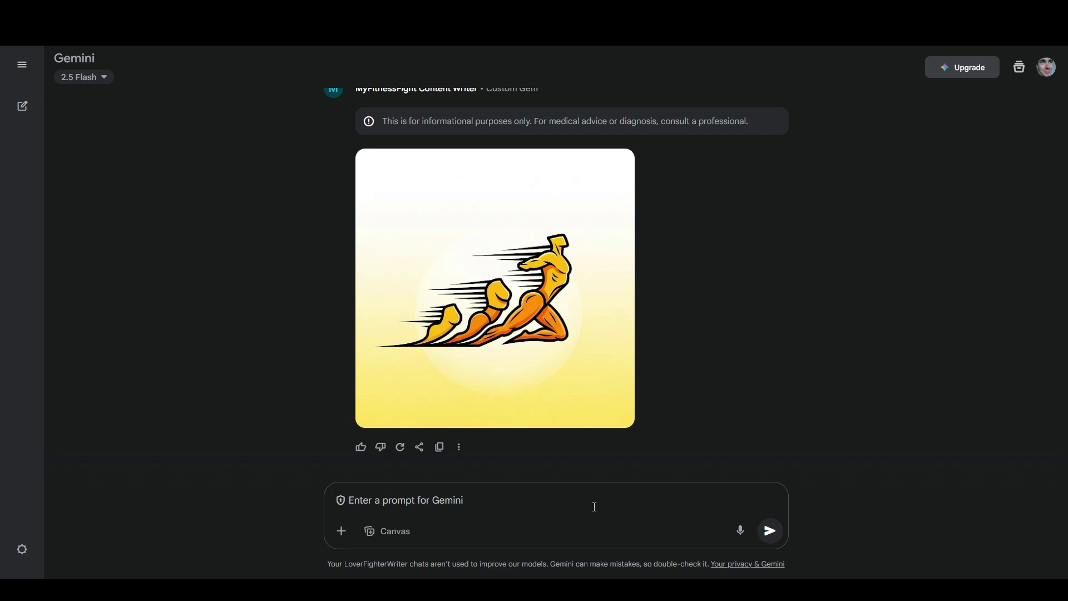
pyautogui.write('Create an aspirational graphic design that pairs well with my post but does not feature and people')
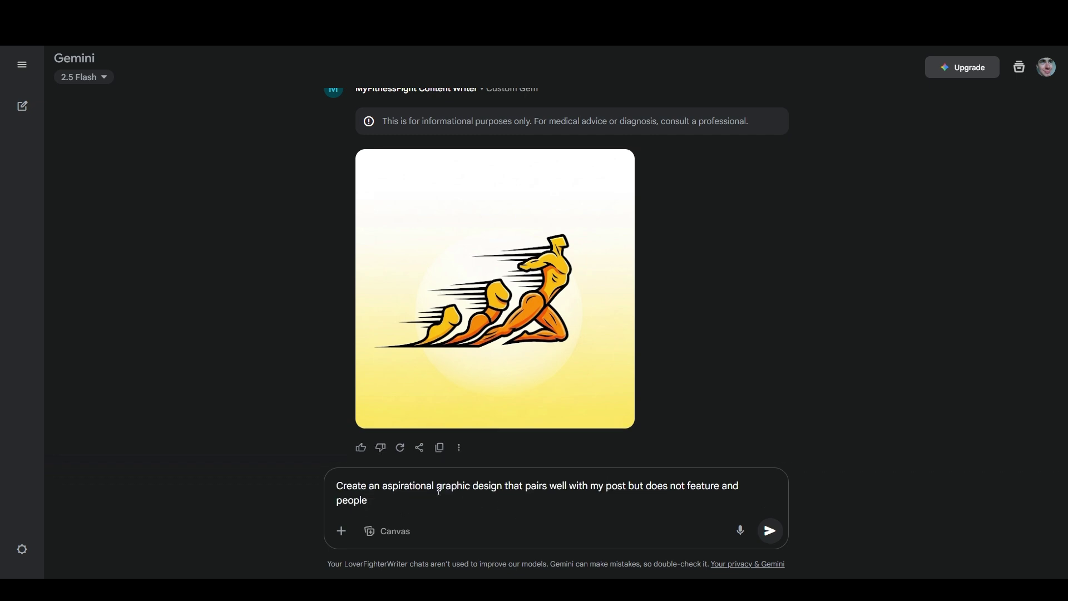
pyautogui.moveTo(526, 487); pyautogui.dragTo(583, 522)
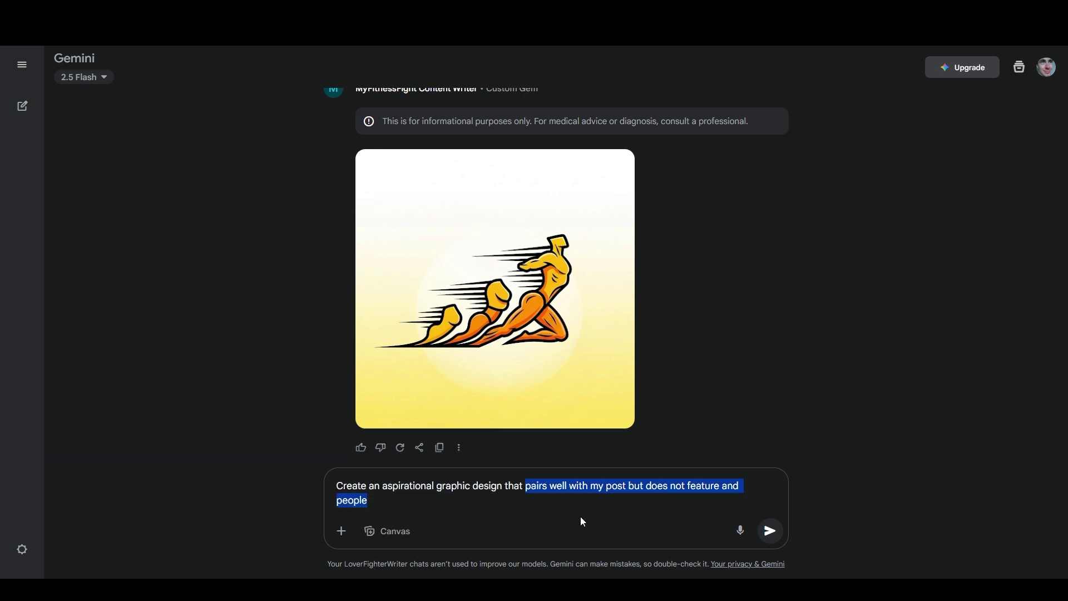
pyautogui.write('shows a silhouette of a man pushing')
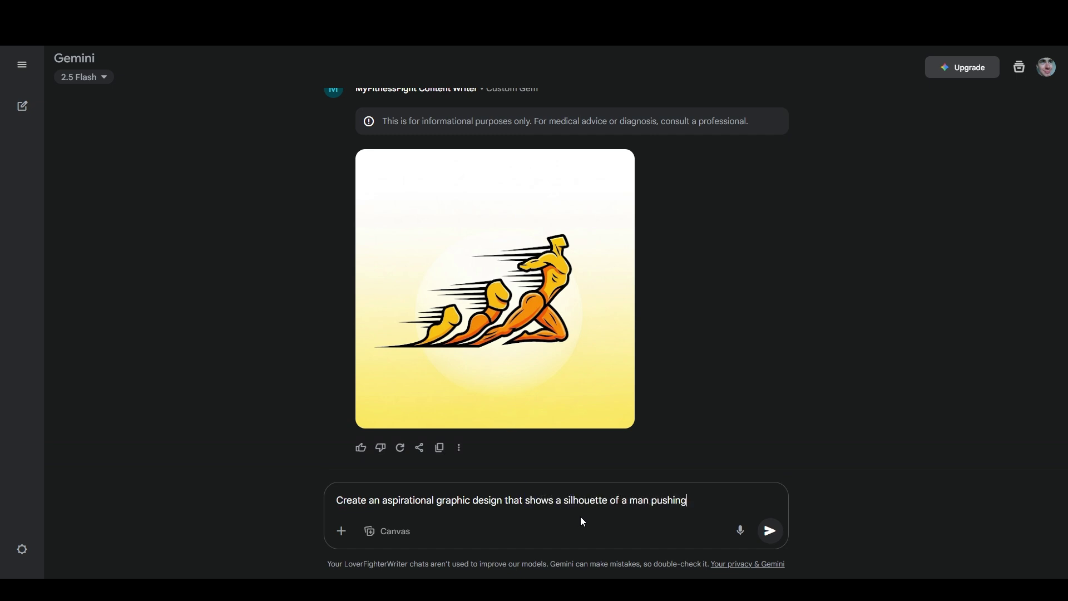
pyautogui.write(' a boulder up a hill')
pyautogui.press('Return')
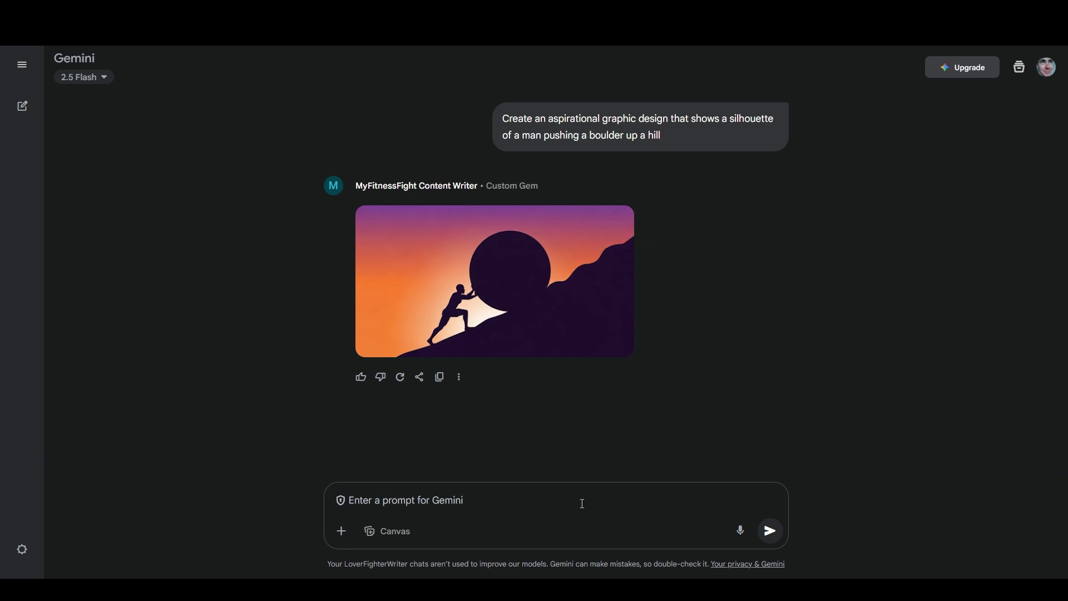
# - Resend the boulder prompt with ', include bold text: MyFitnessFight' appended
pyautogui.moveTo(540, 339)
pyautogui.click(562, 499)
pyautogui.write('Create an aspirational graphic design that shows a silhouette of a man pushing a boulder up a hill')
pyautogui.write(', include bold text:')
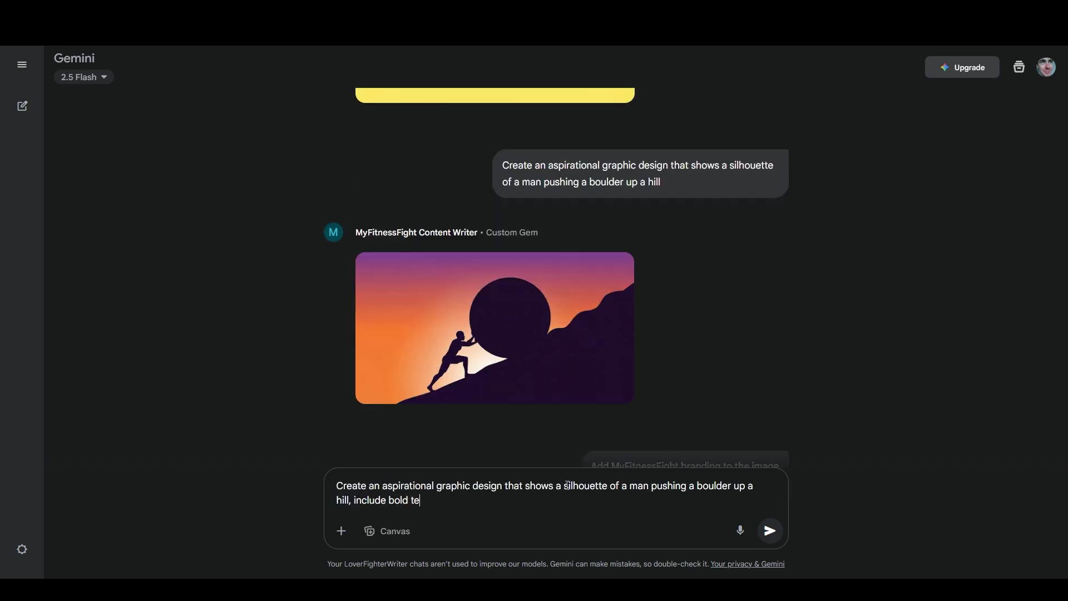
pyautogui.write(' MyFitnessFight')
pyautogui.press('Return')
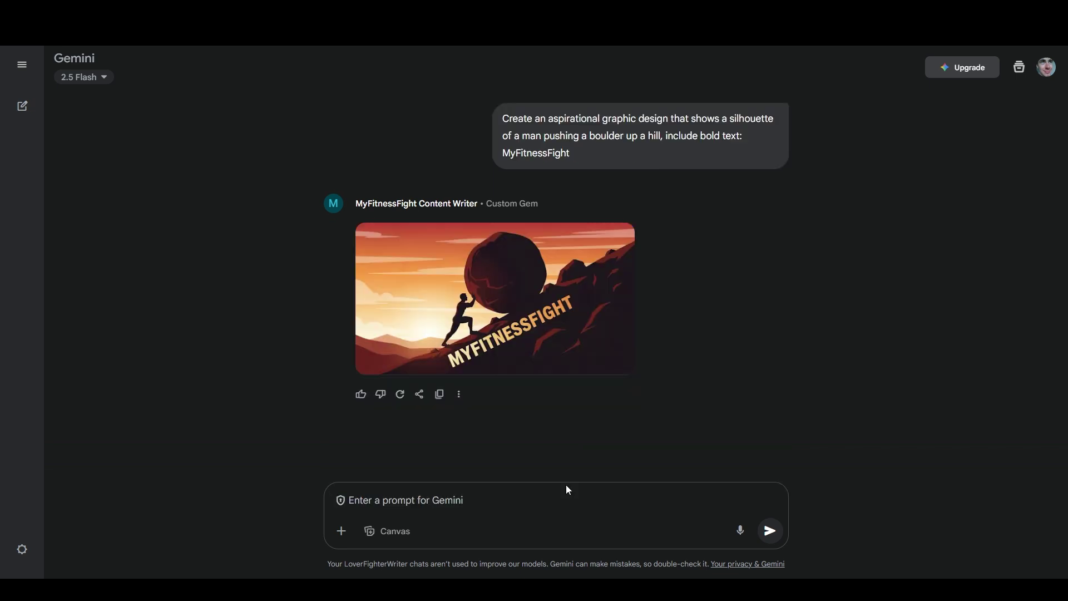
# - Scroll up and back down the chat to review the generated boulder images
pyautogui.moveTo(577, 257)
pyautogui.scroll(1, 619, 339)
pyautogui.scroll(20, 619, 345)
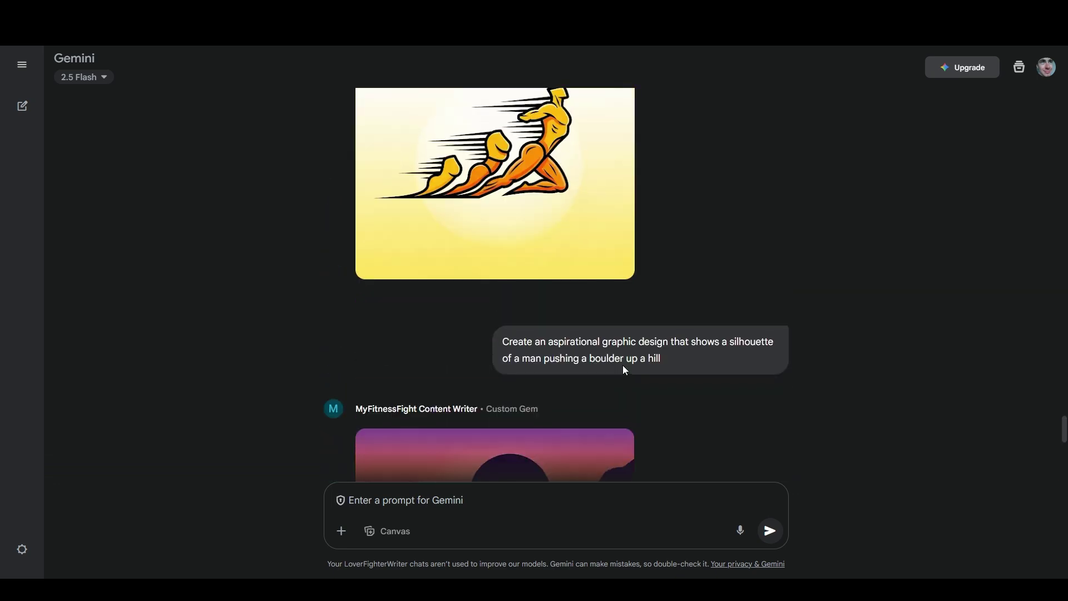
pyautogui.scroll(-20, 618, 401)
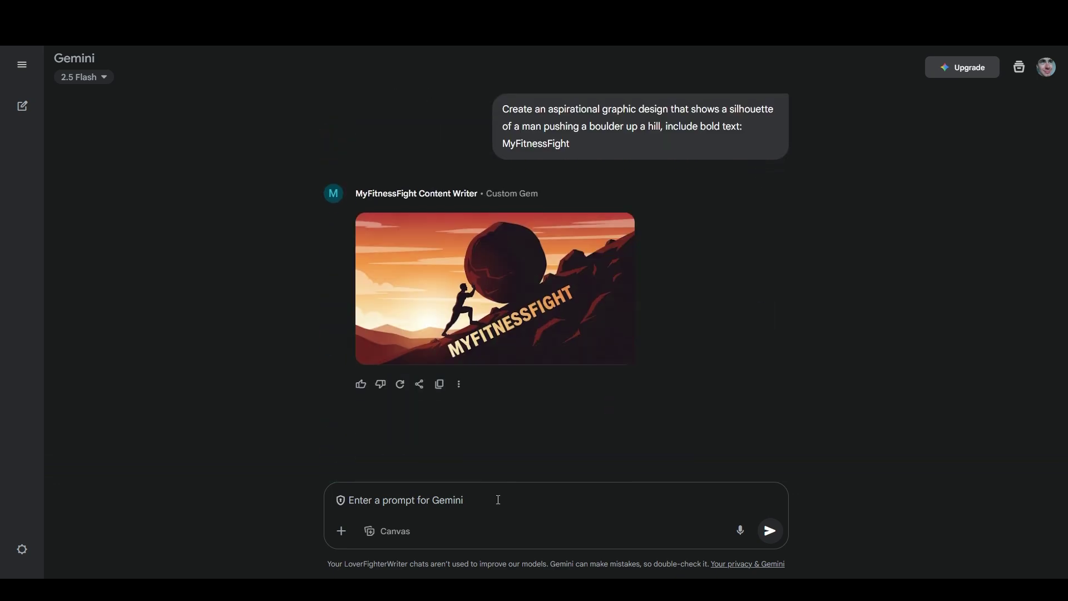